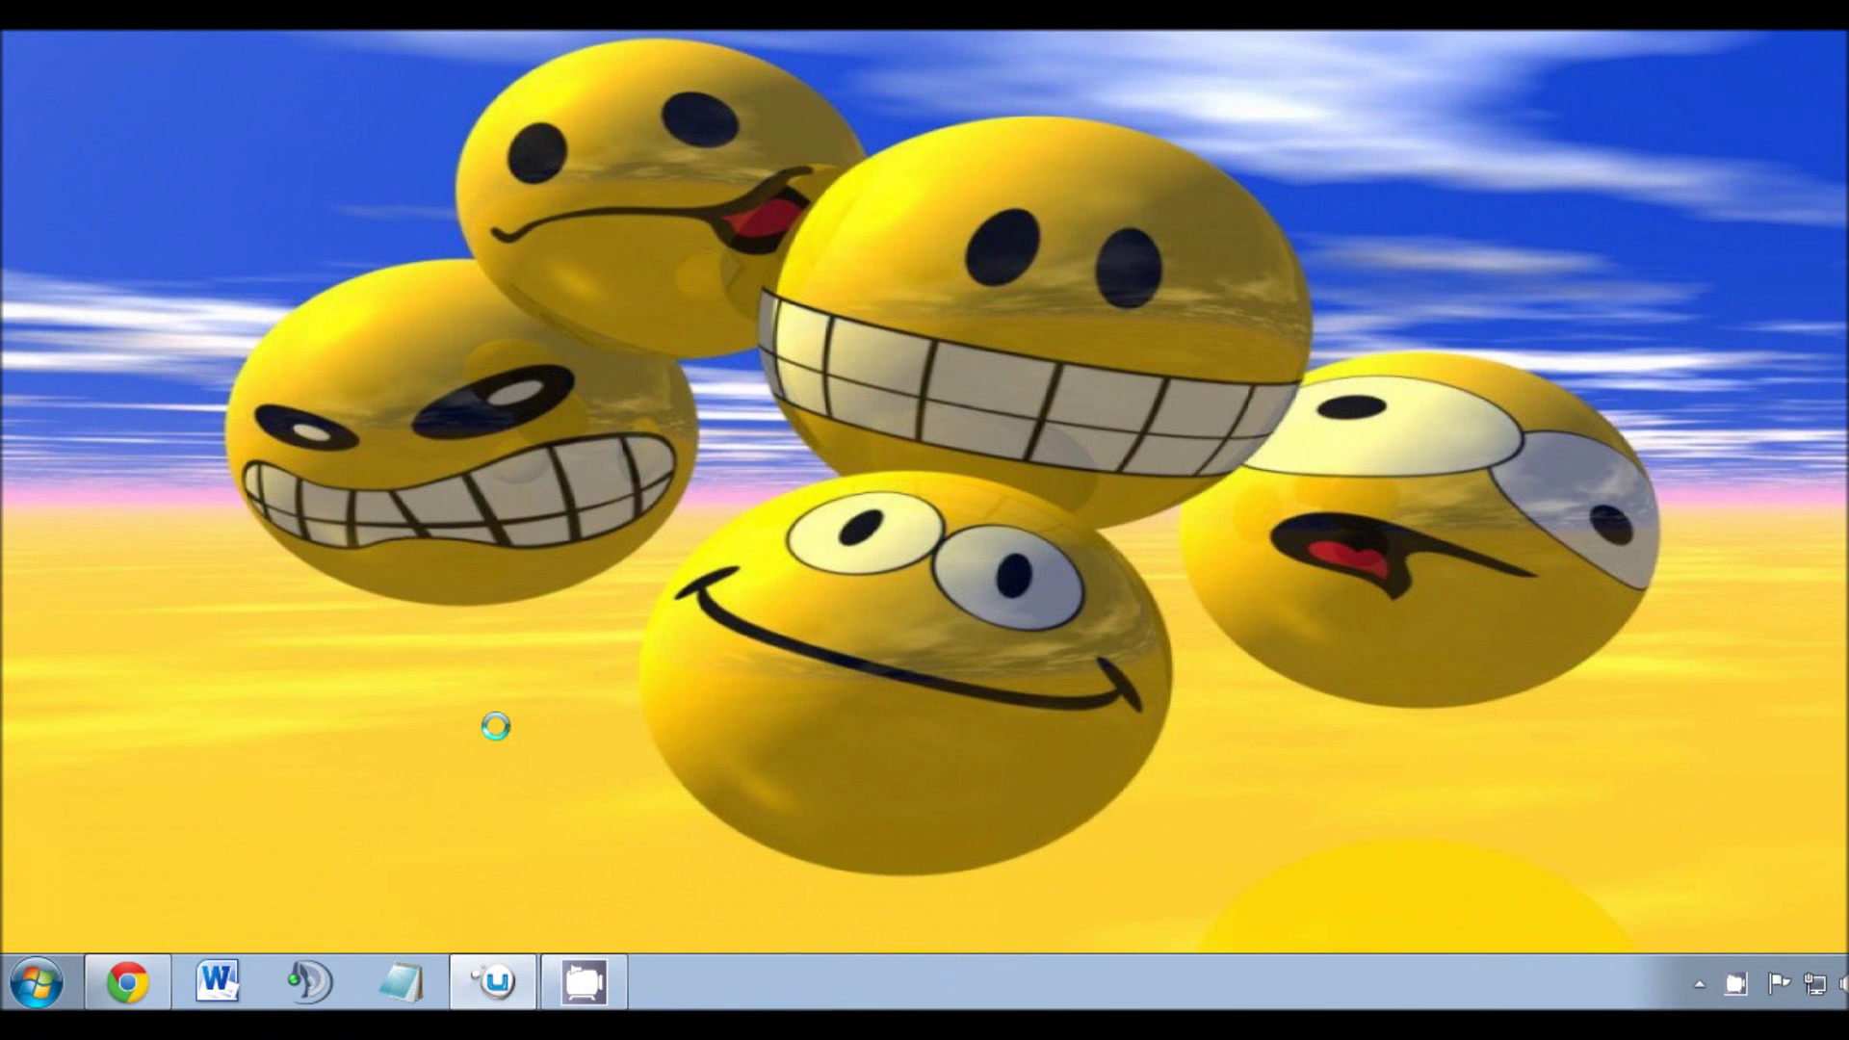
- Open the Uplay launcher from the taskbar icon
left_click(494, 981)
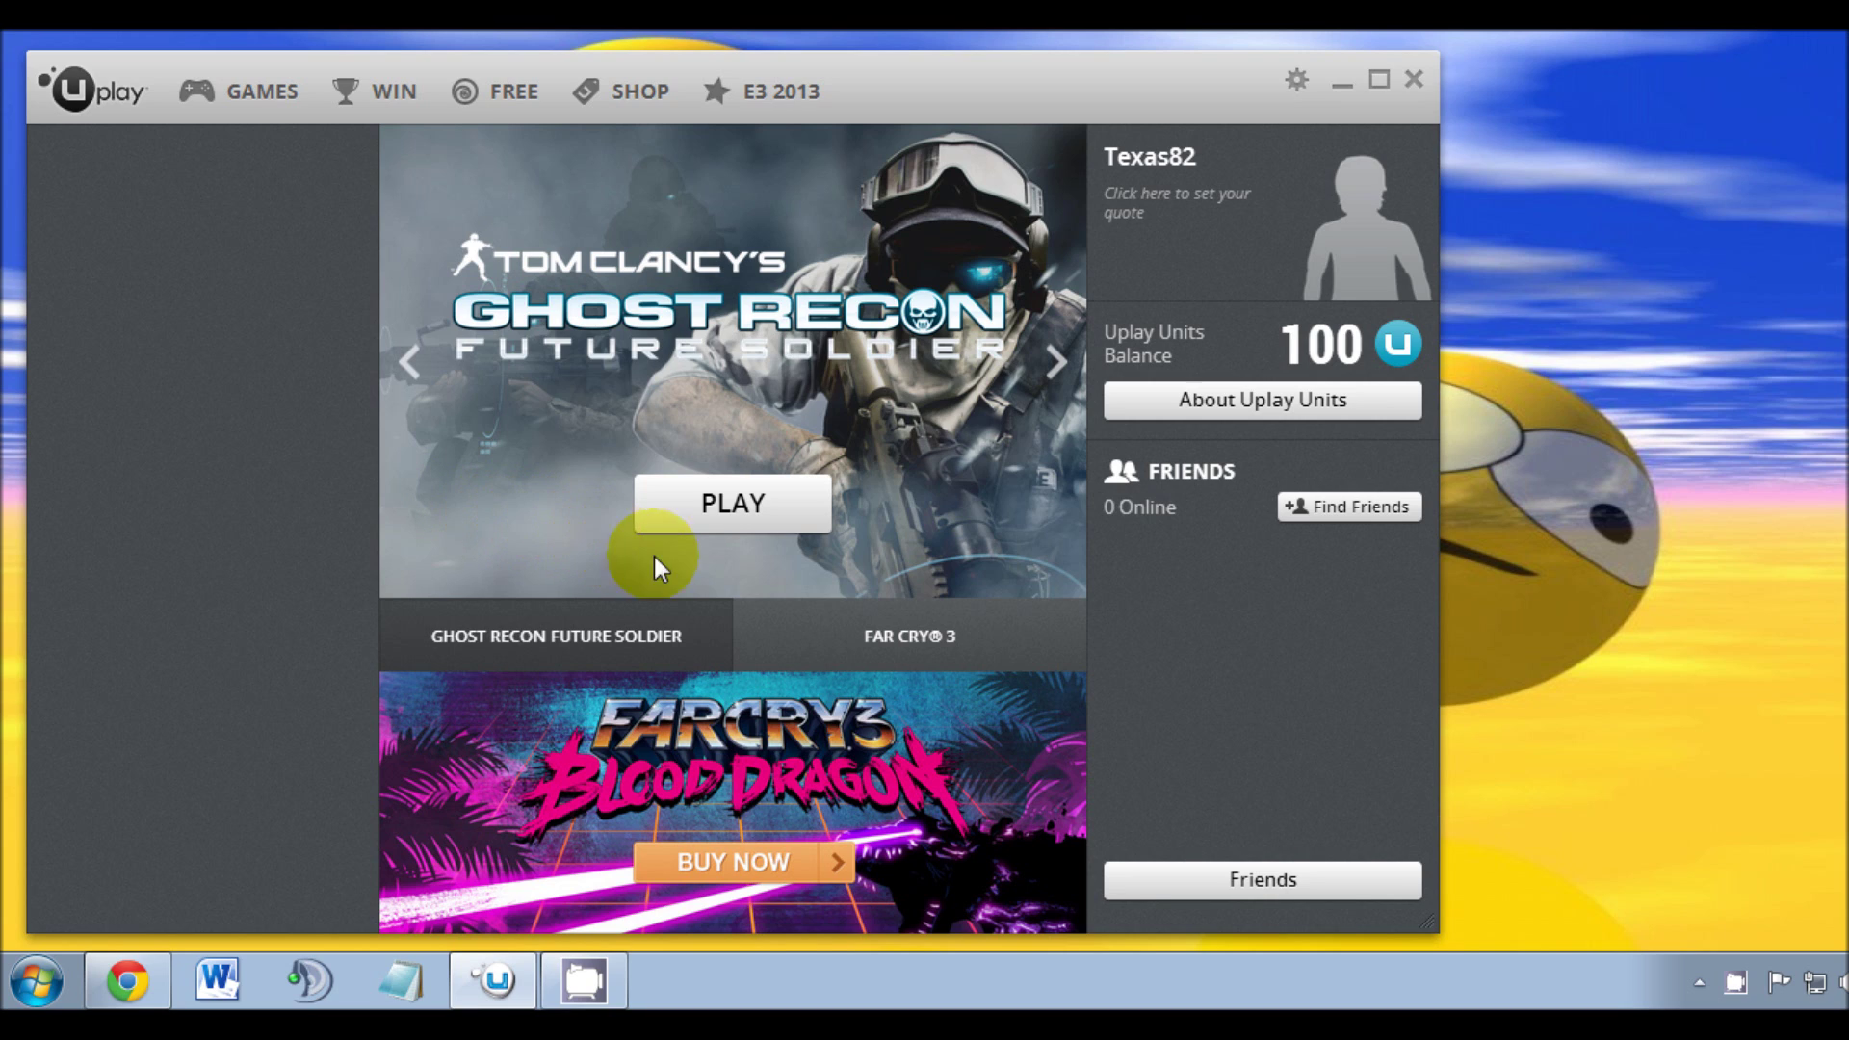
- Launch Ghost Recon Future Soldier from Uplay, then close the game window via its taskbar menu
left_click(747, 504)
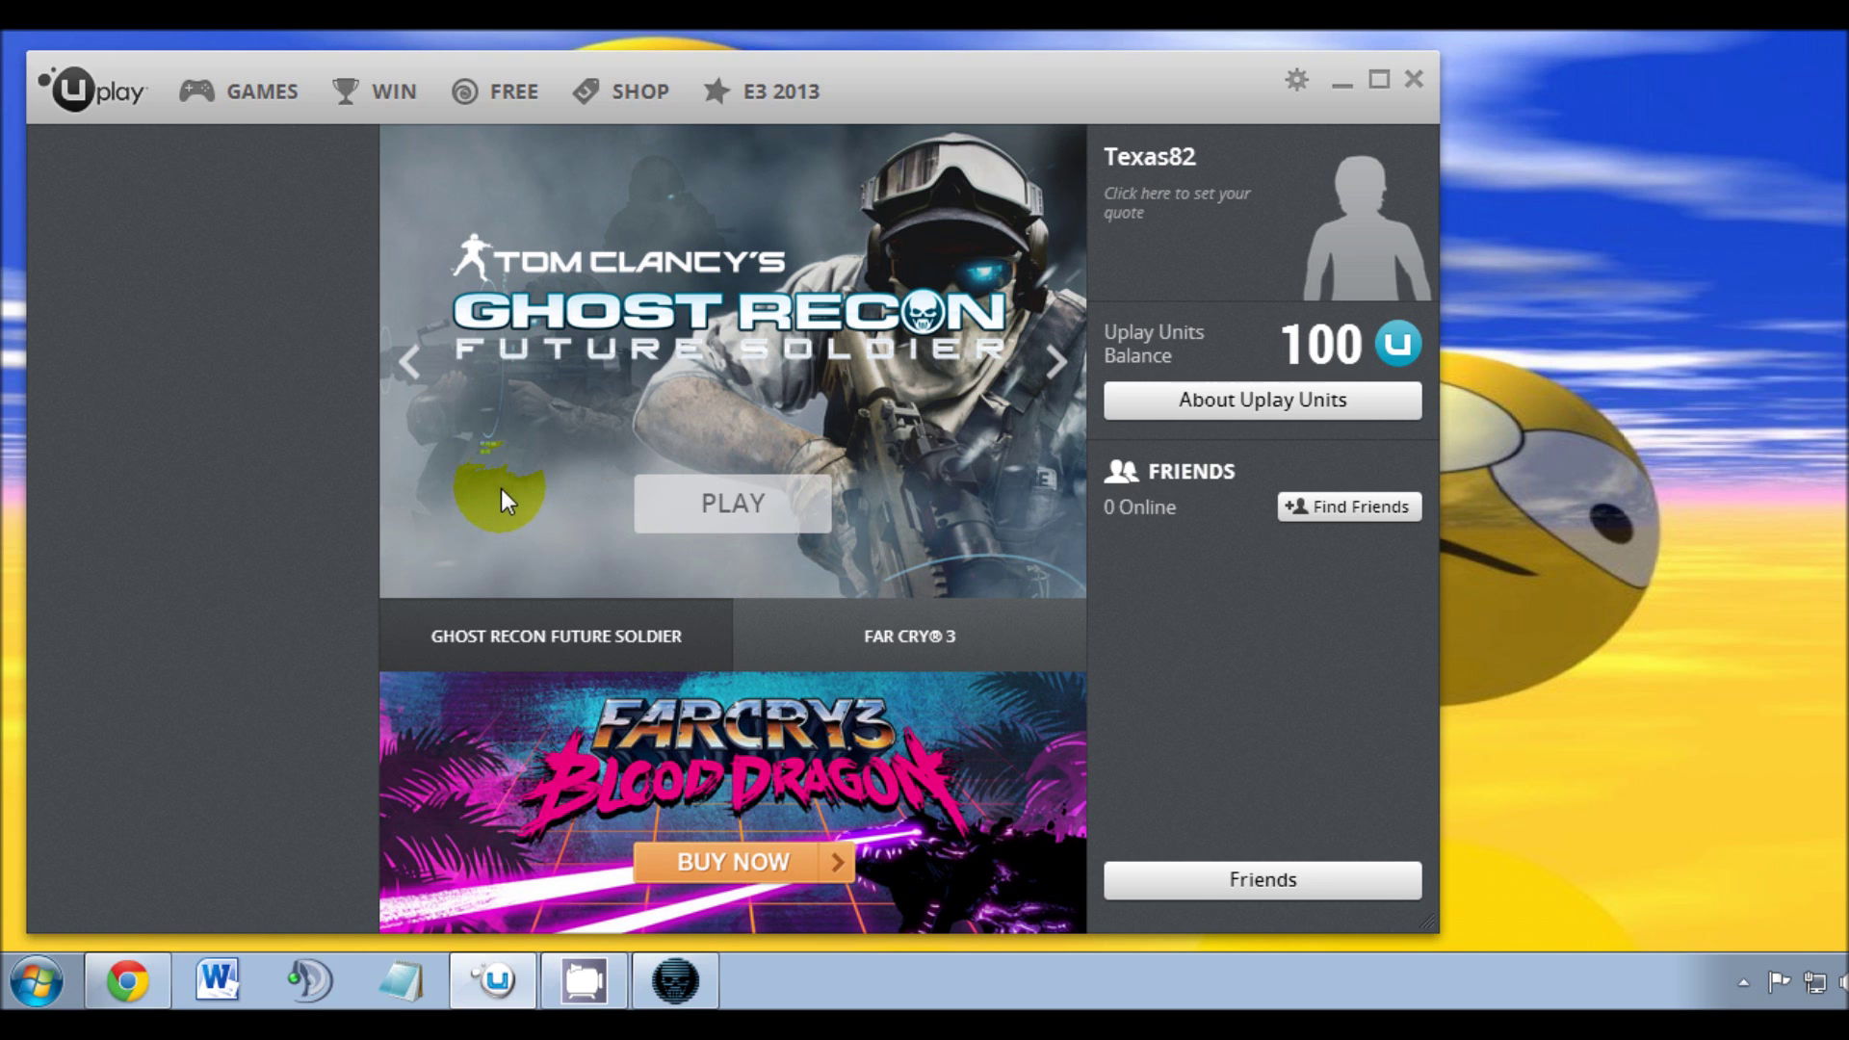
right_click(674, 981)
left_click(670, 925)
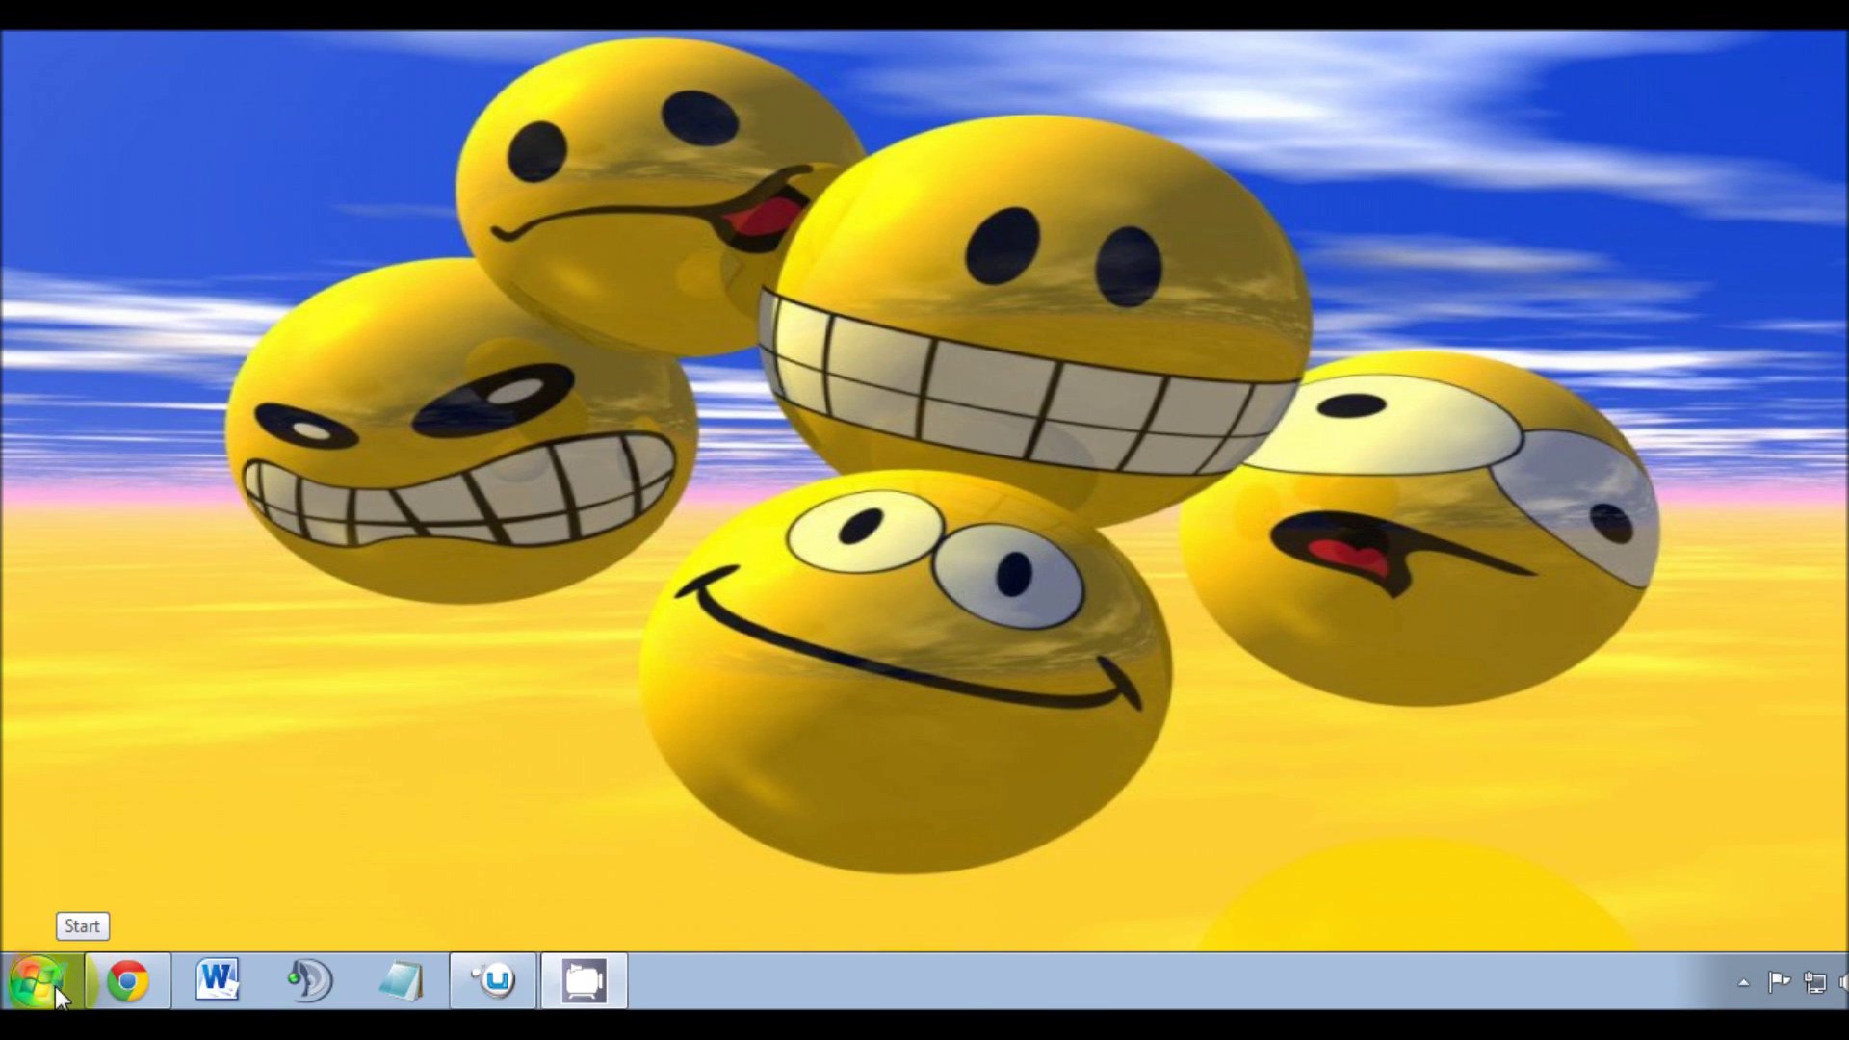
- Browse to Documents > Ubisoft > Tom Clancy's Ghost Recon Future Soldier and preview the default config
left_click(49, 986)
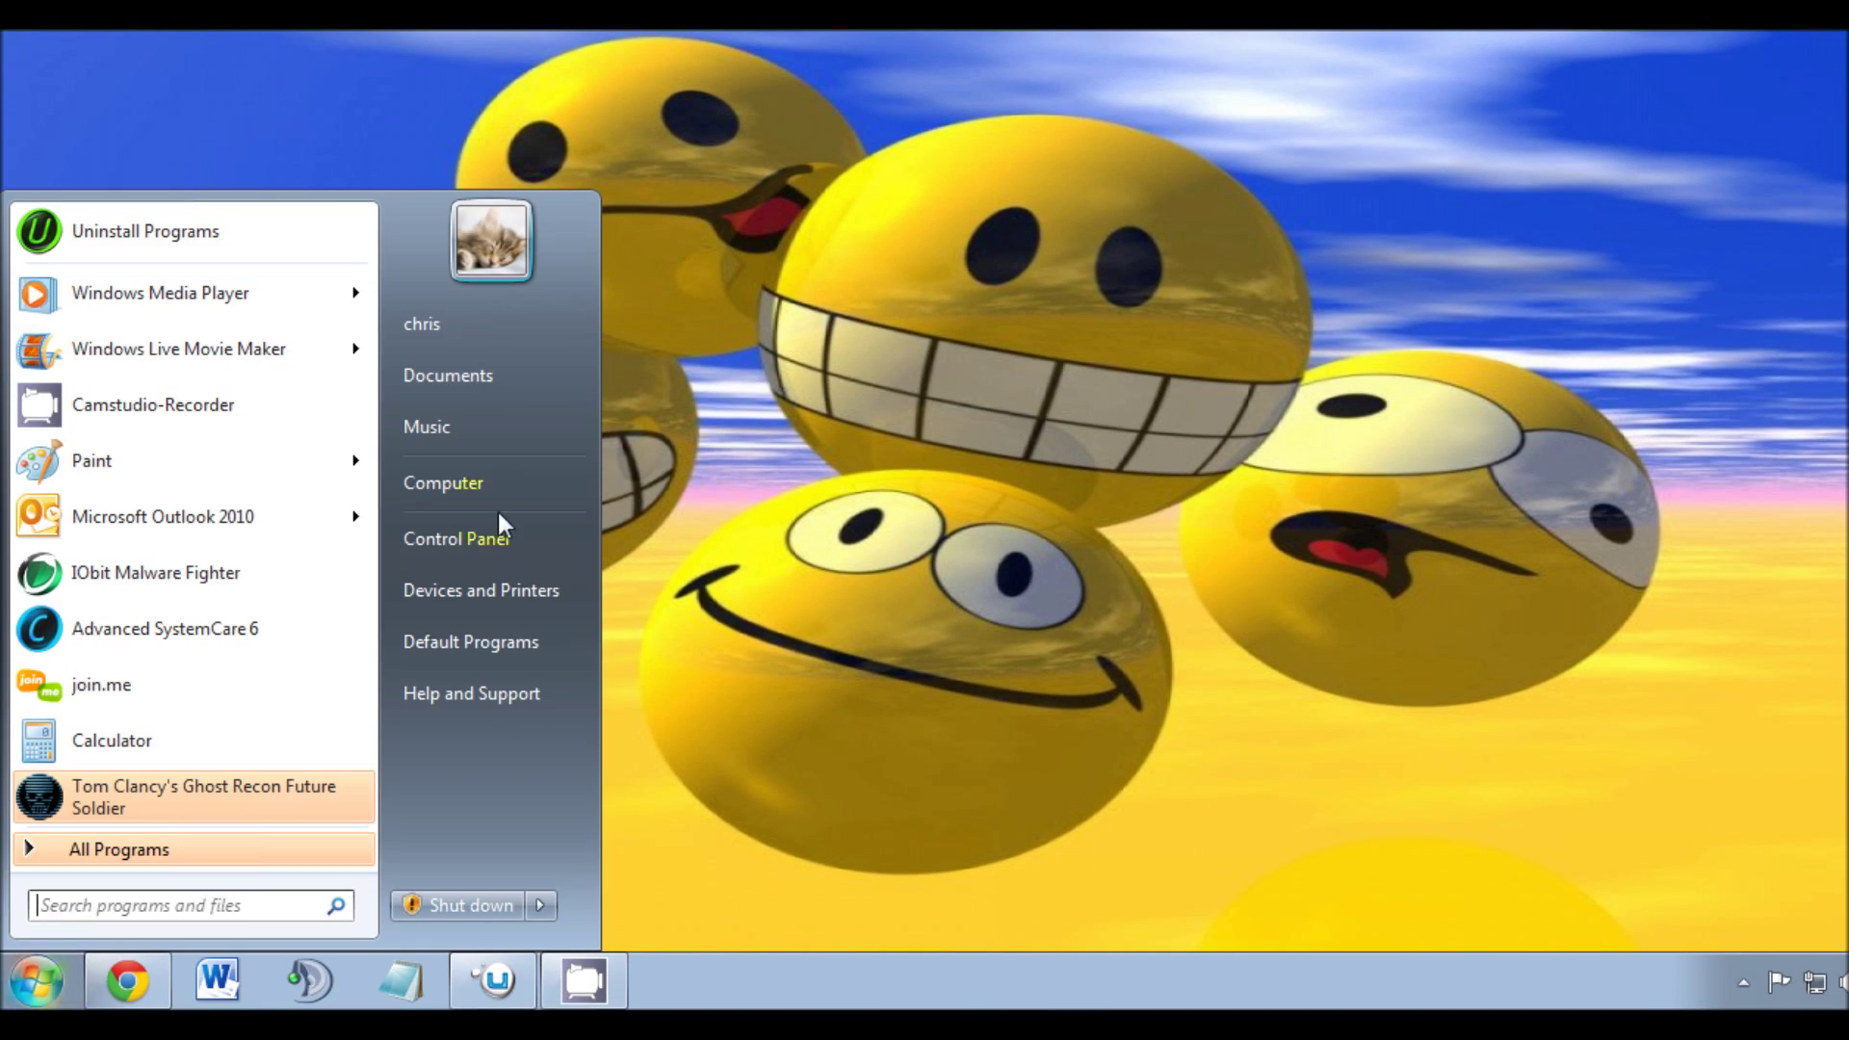
left_click(481, 376)
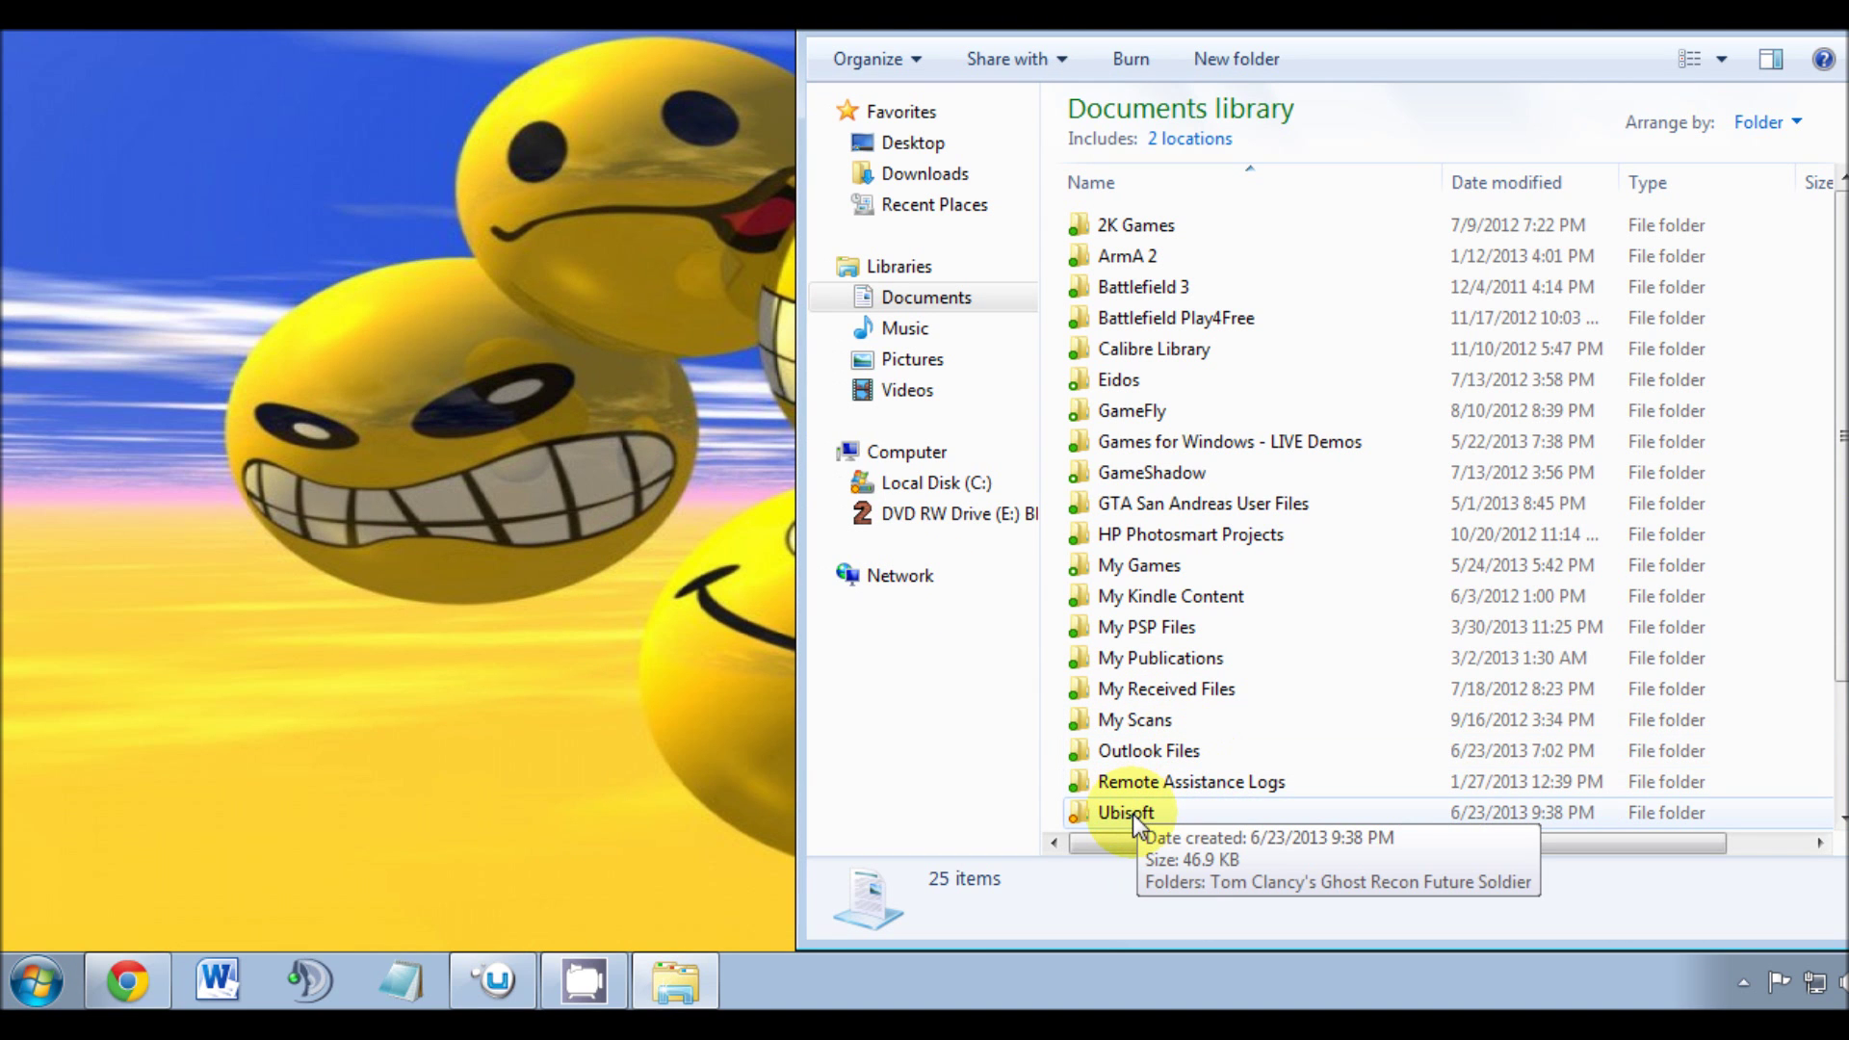
double_click(1133, 812)
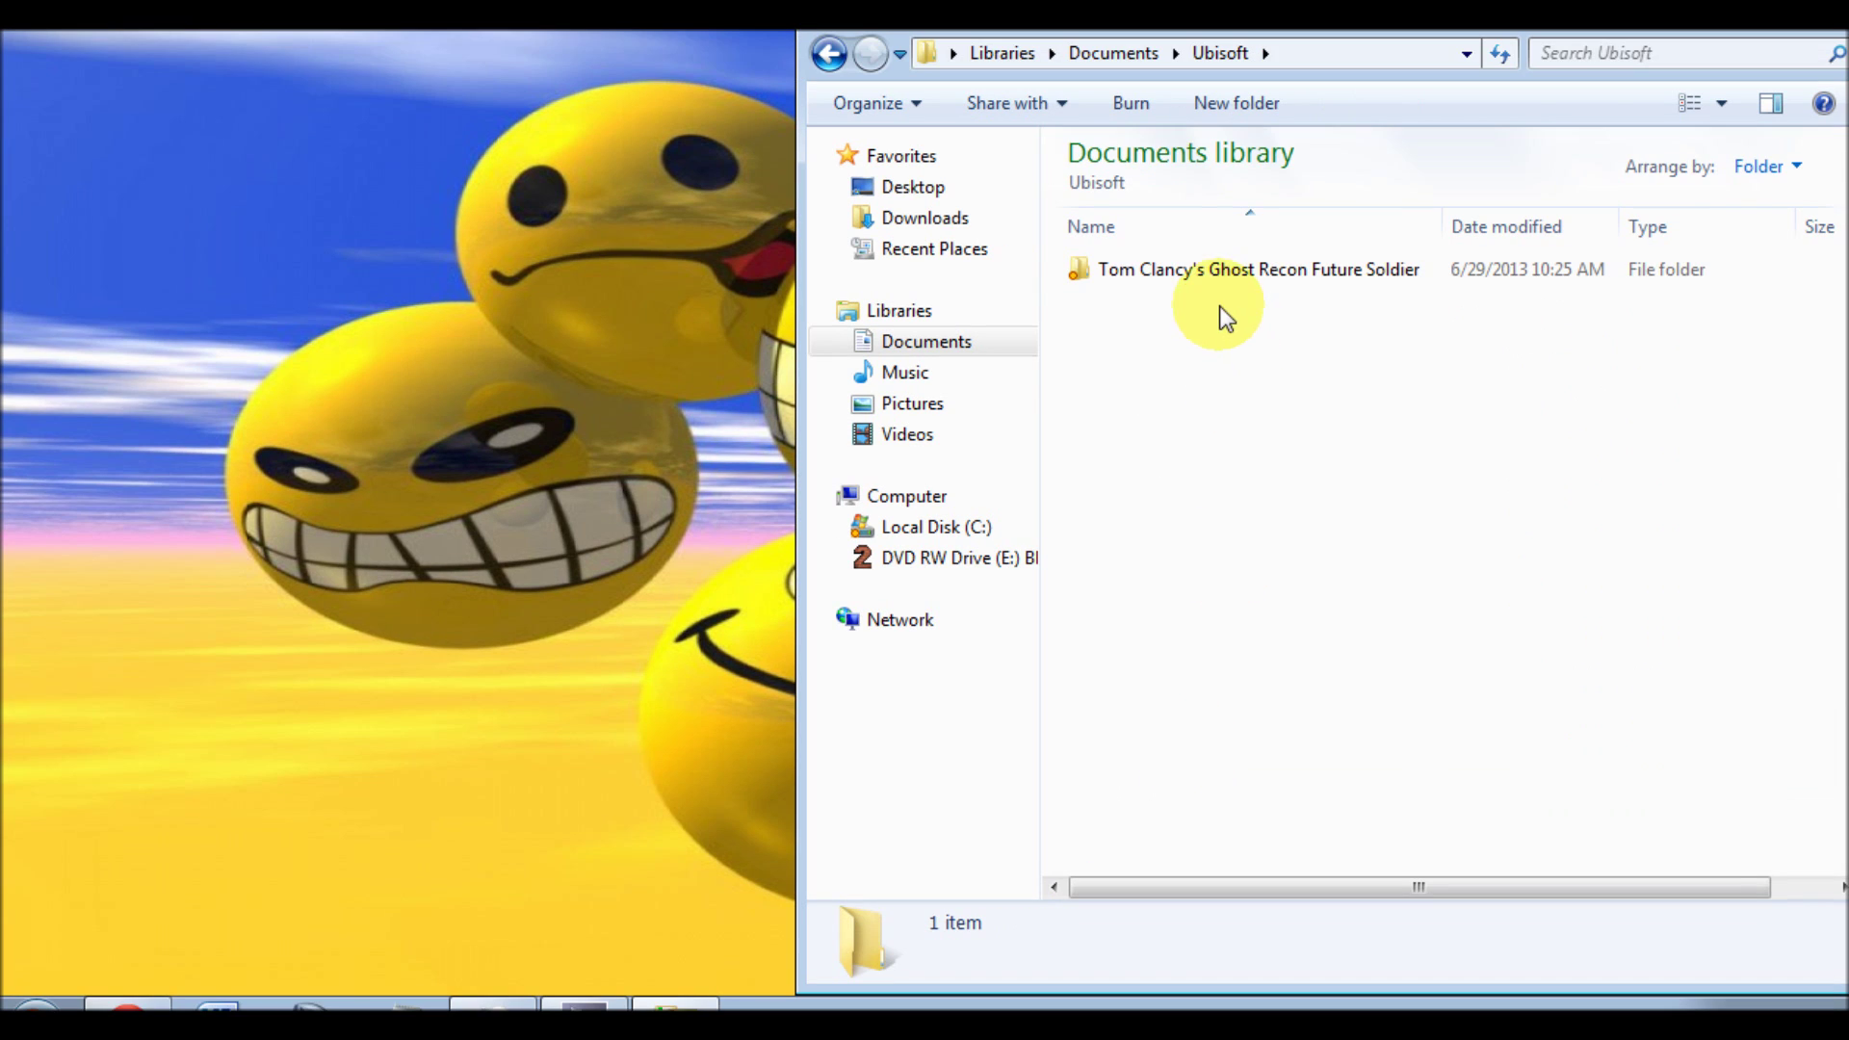
double_click(1213, 273)
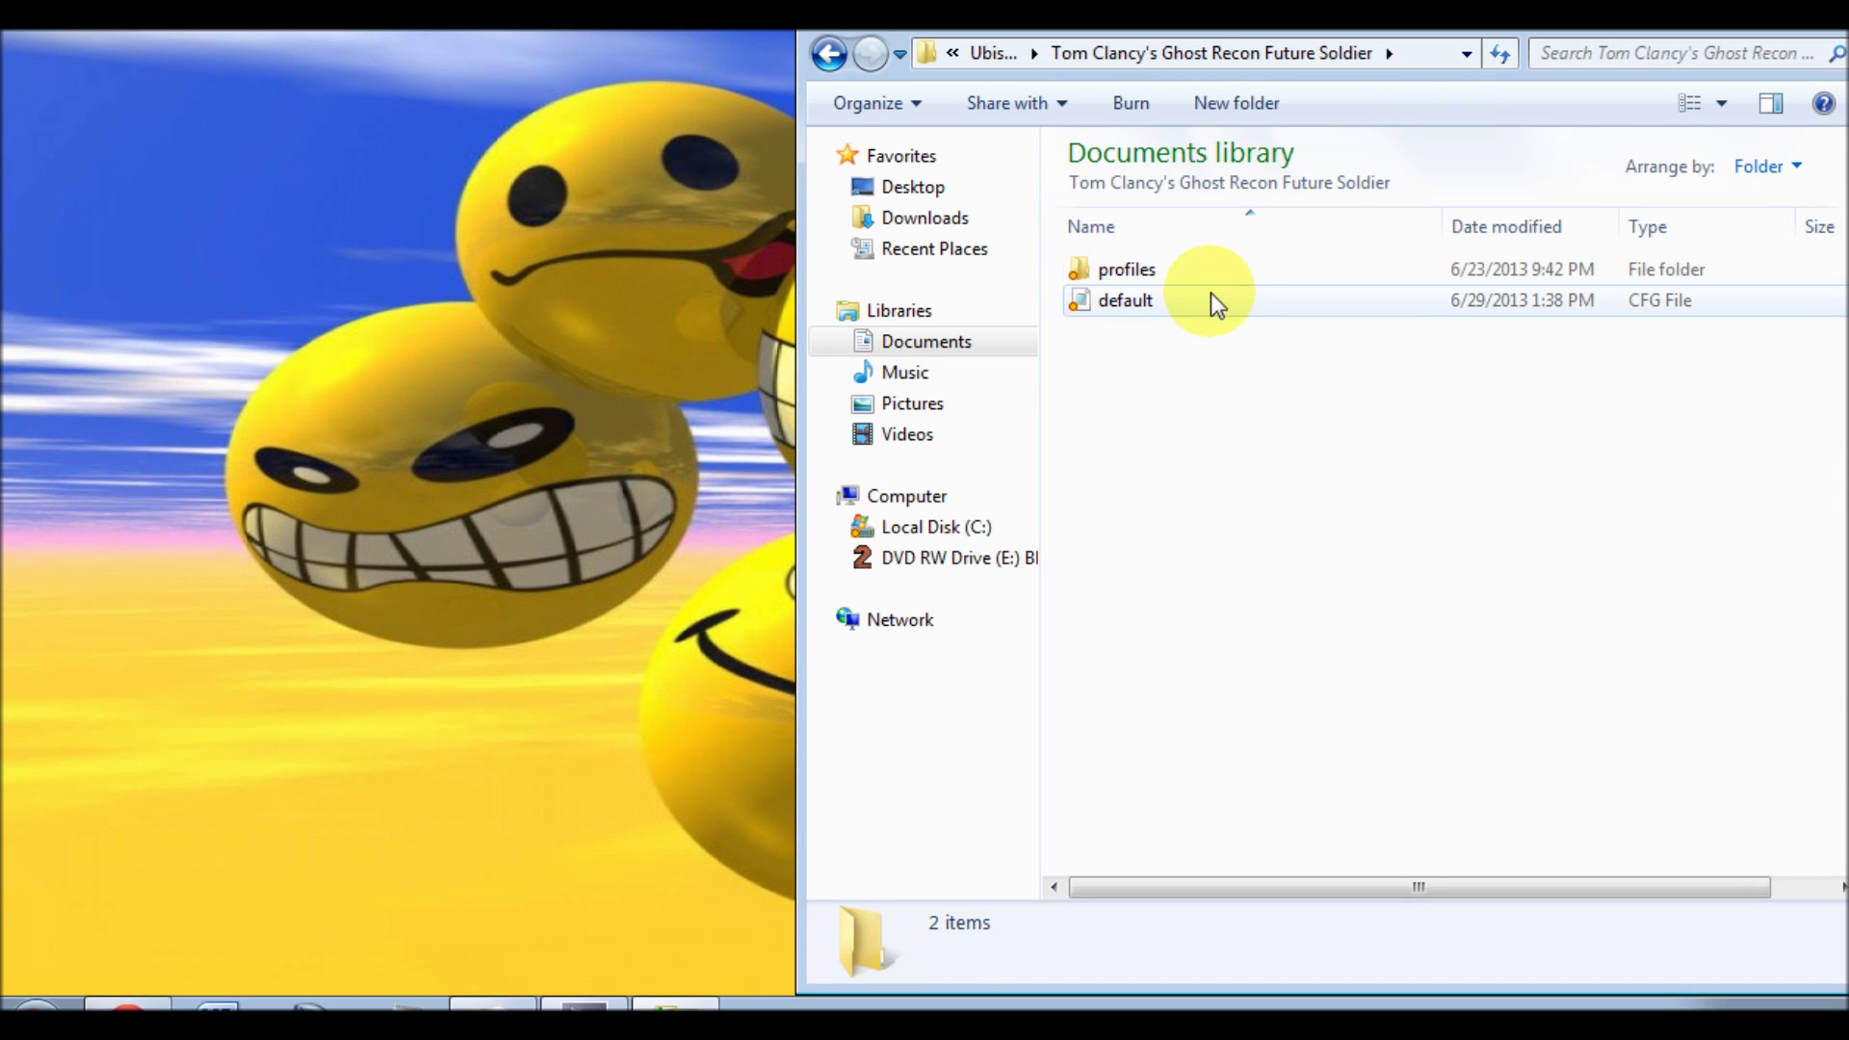
double_click(1127, 301)
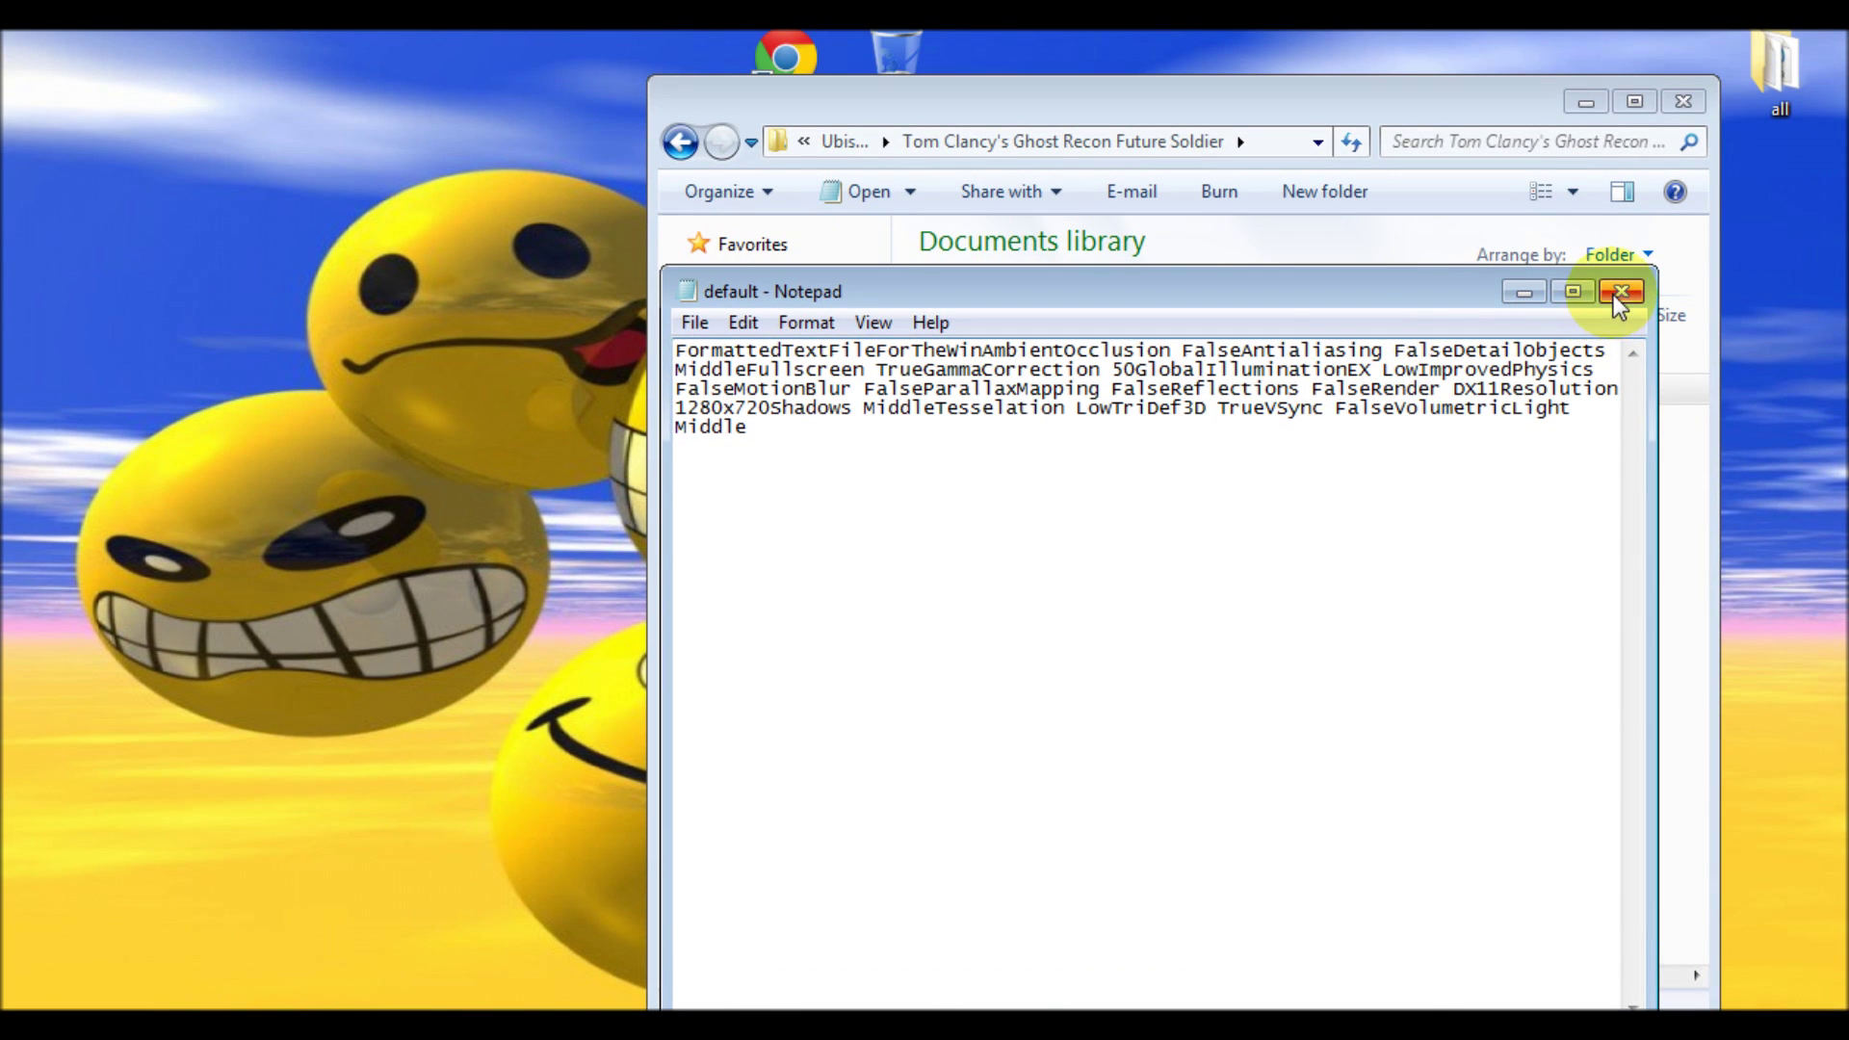
left_click(1770, 202)
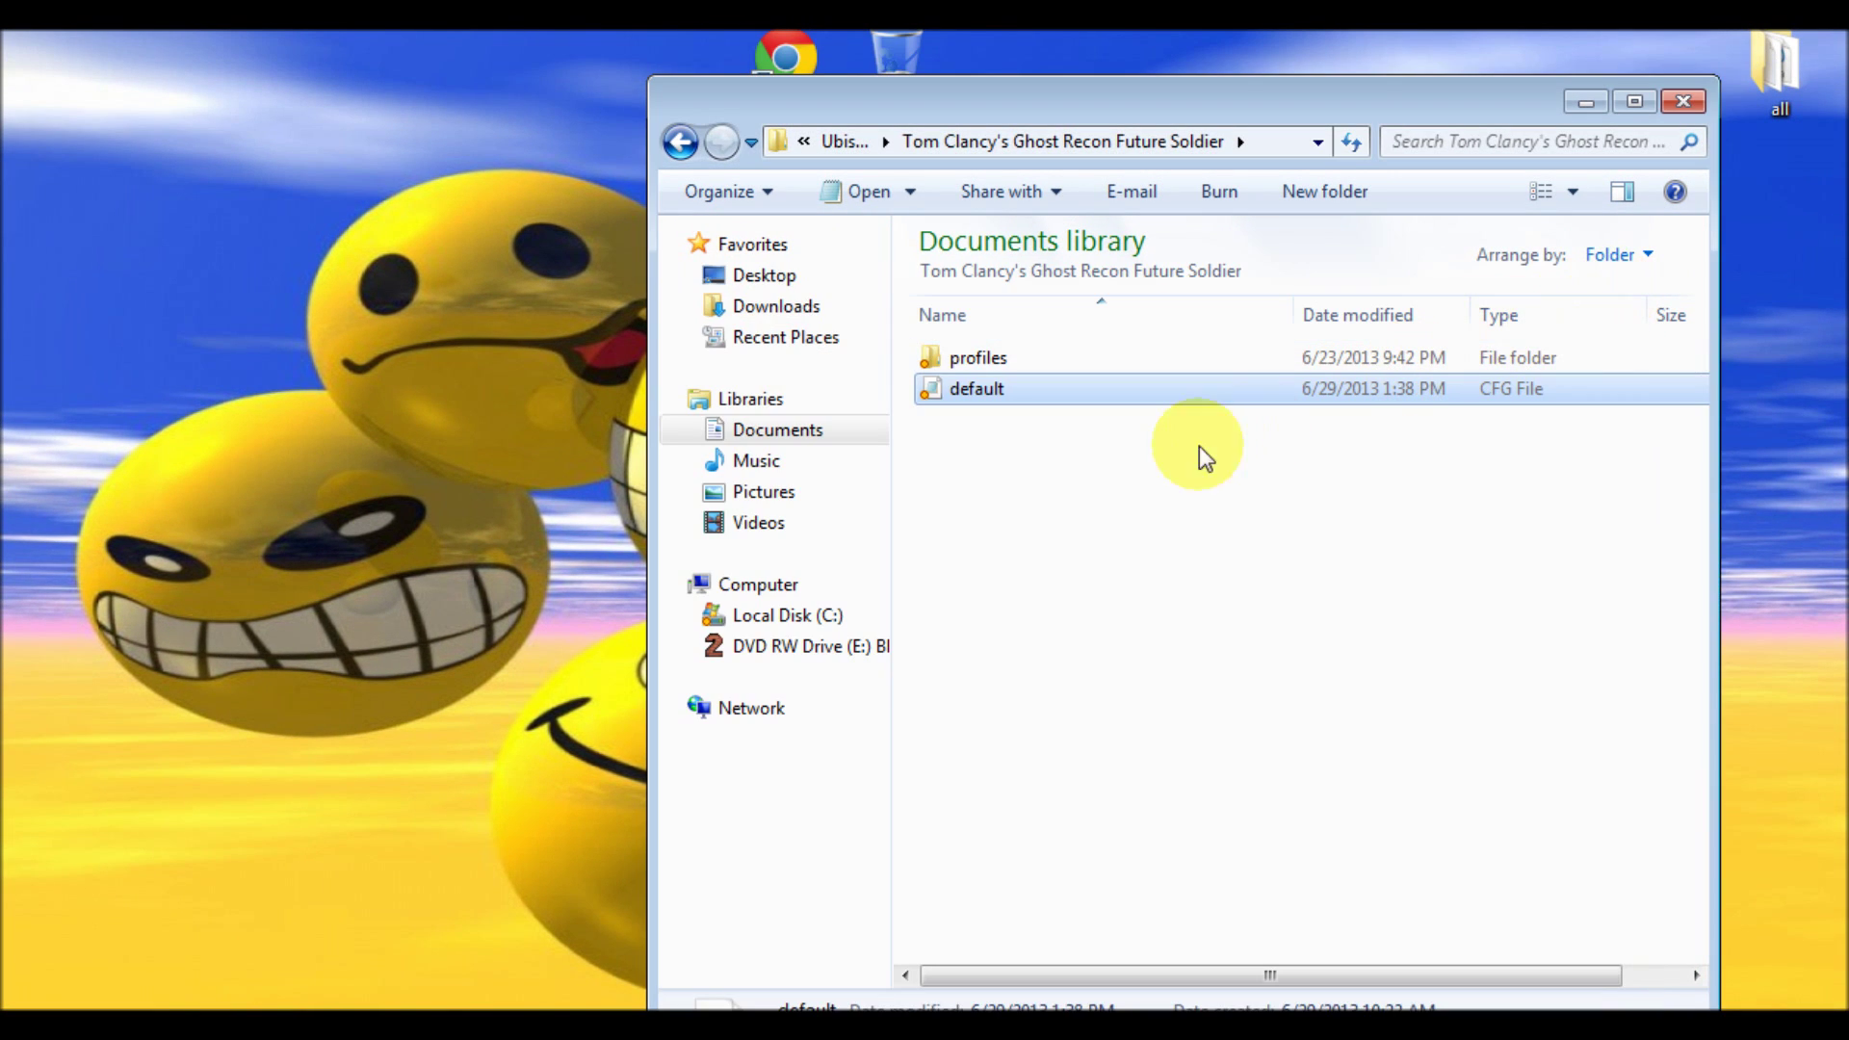
- Copy the default config file to the desktop as a backup, then open it in Notepad
right_click(982, 395)
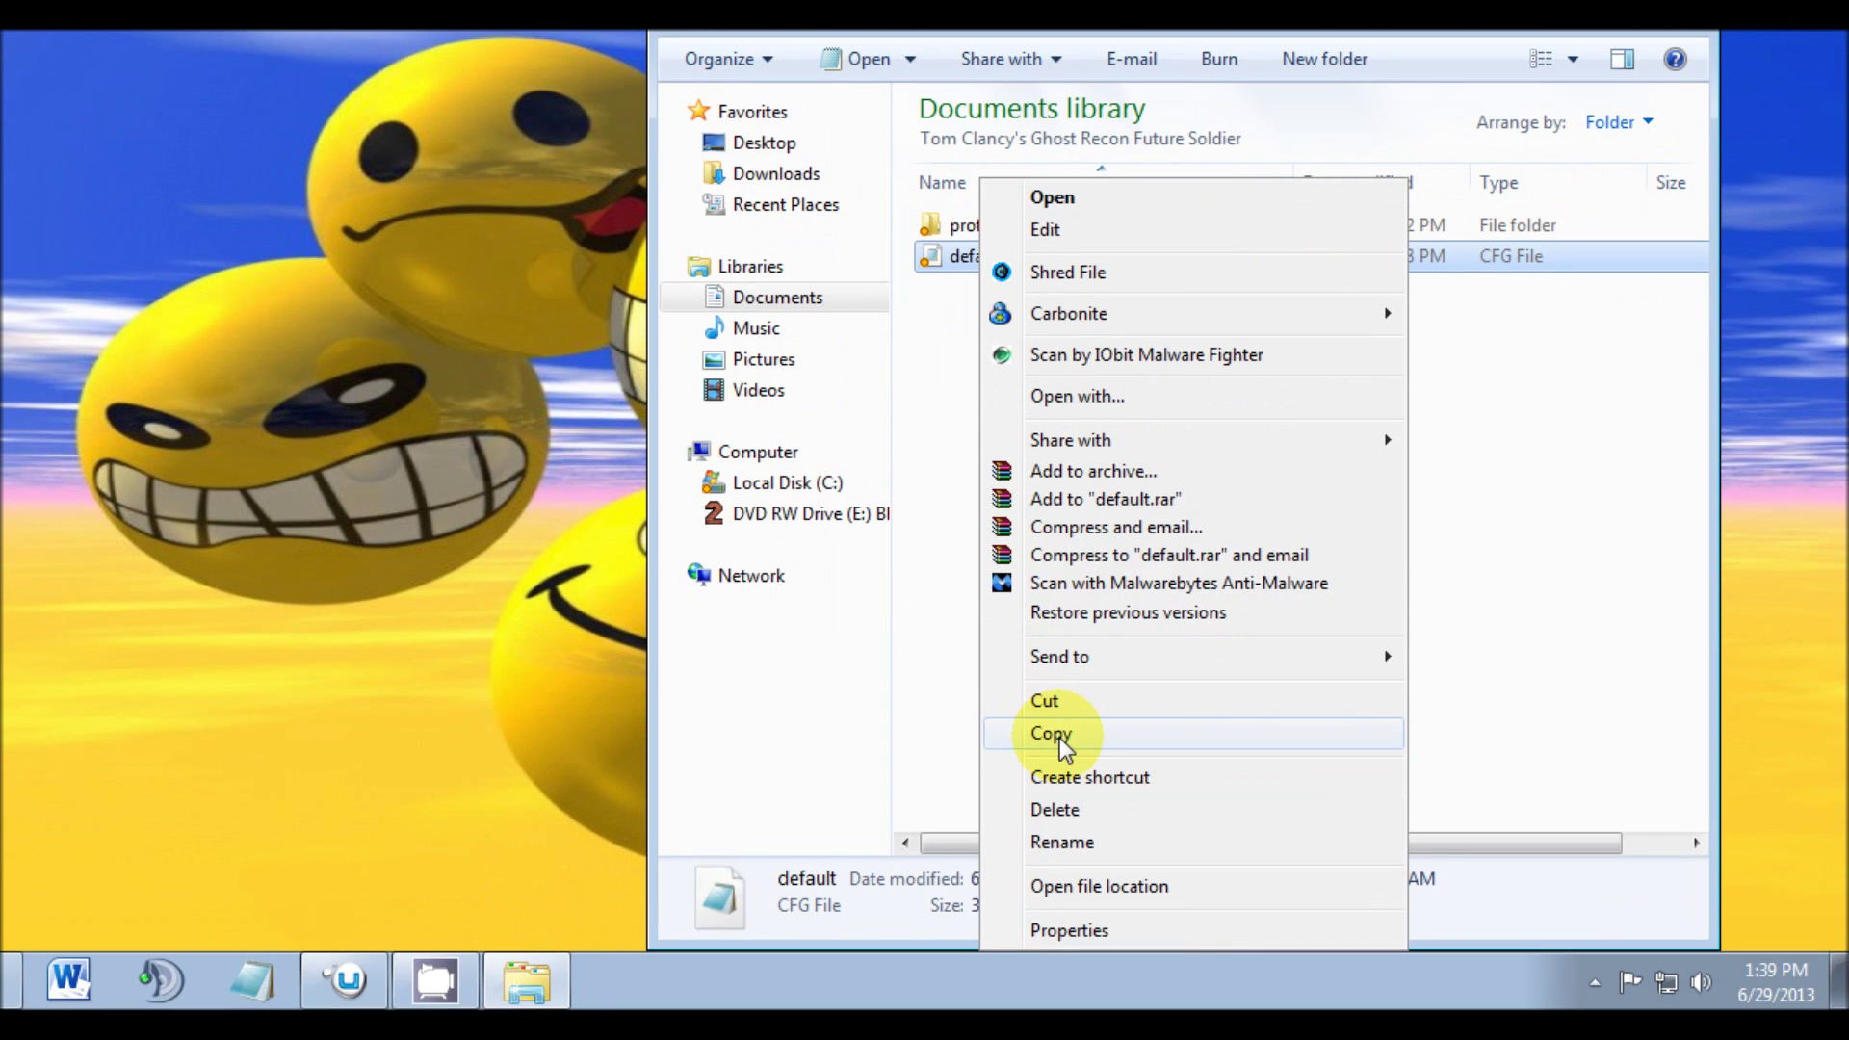
left_click(1059, 866)
right_click(407, 371)
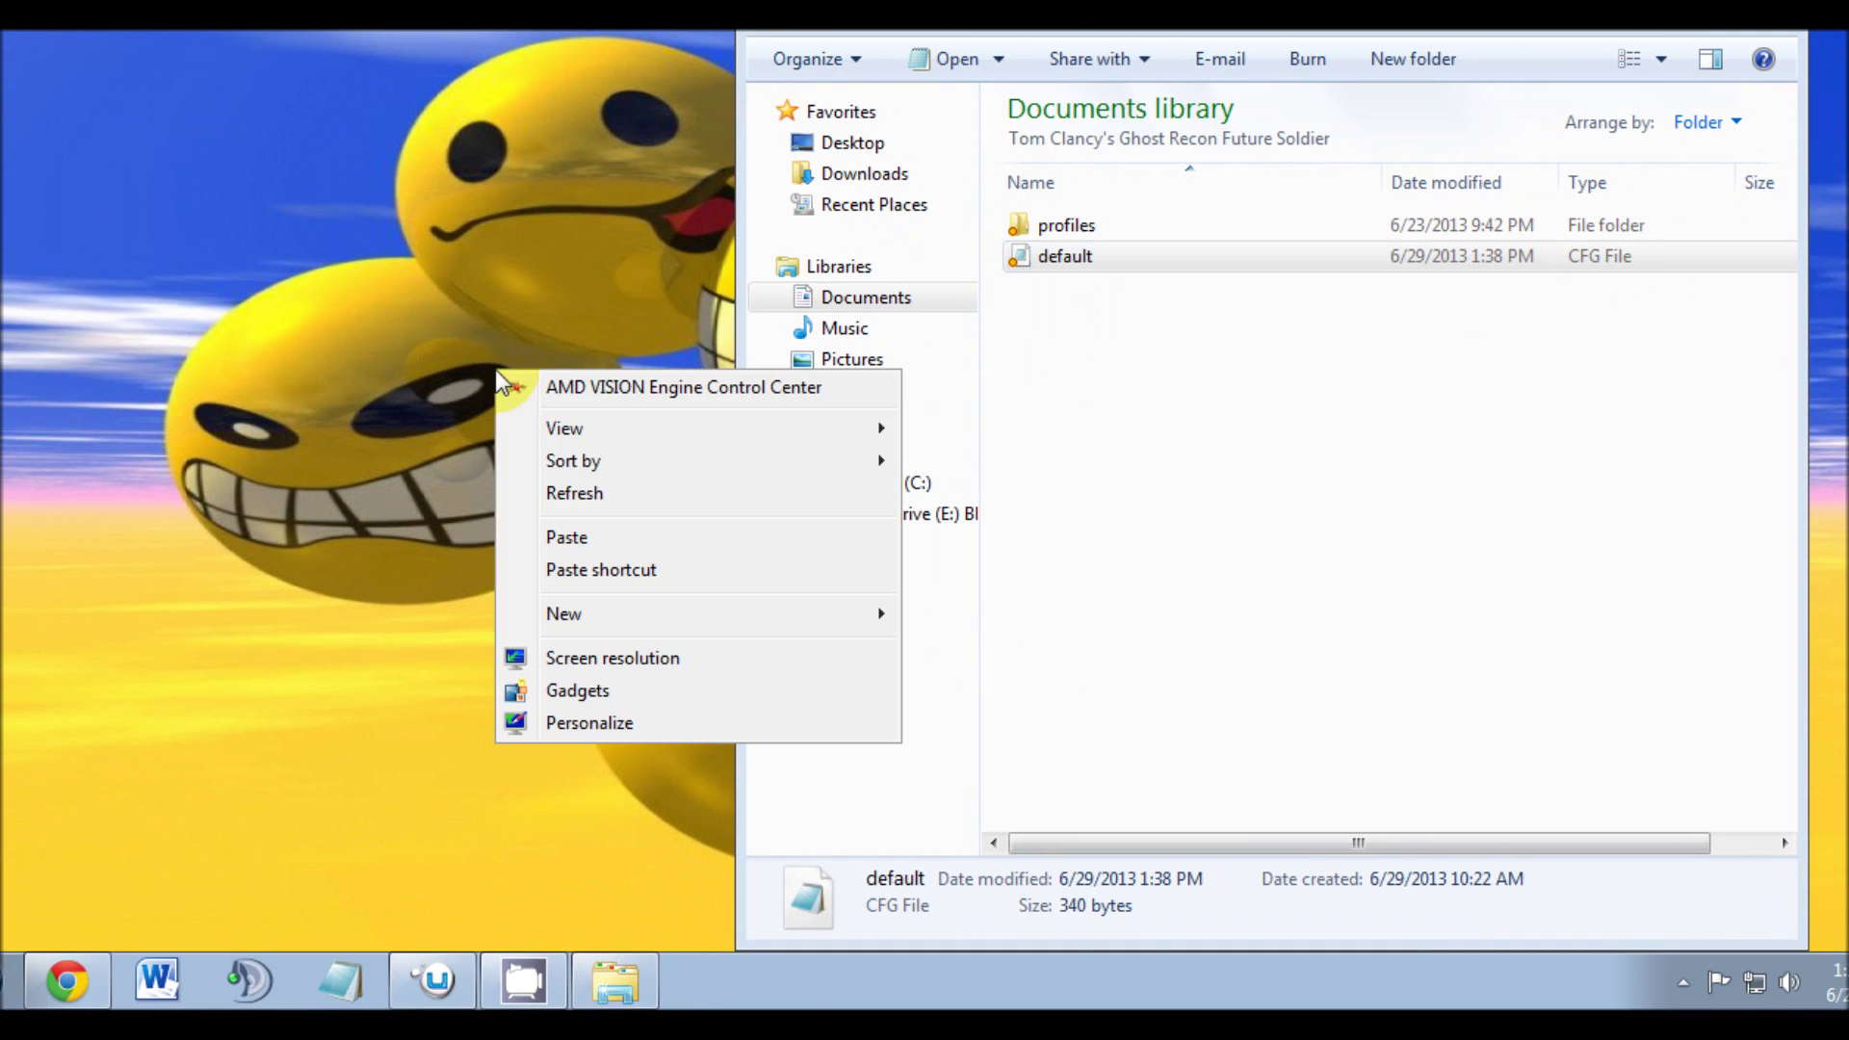
left_click(566, 537)
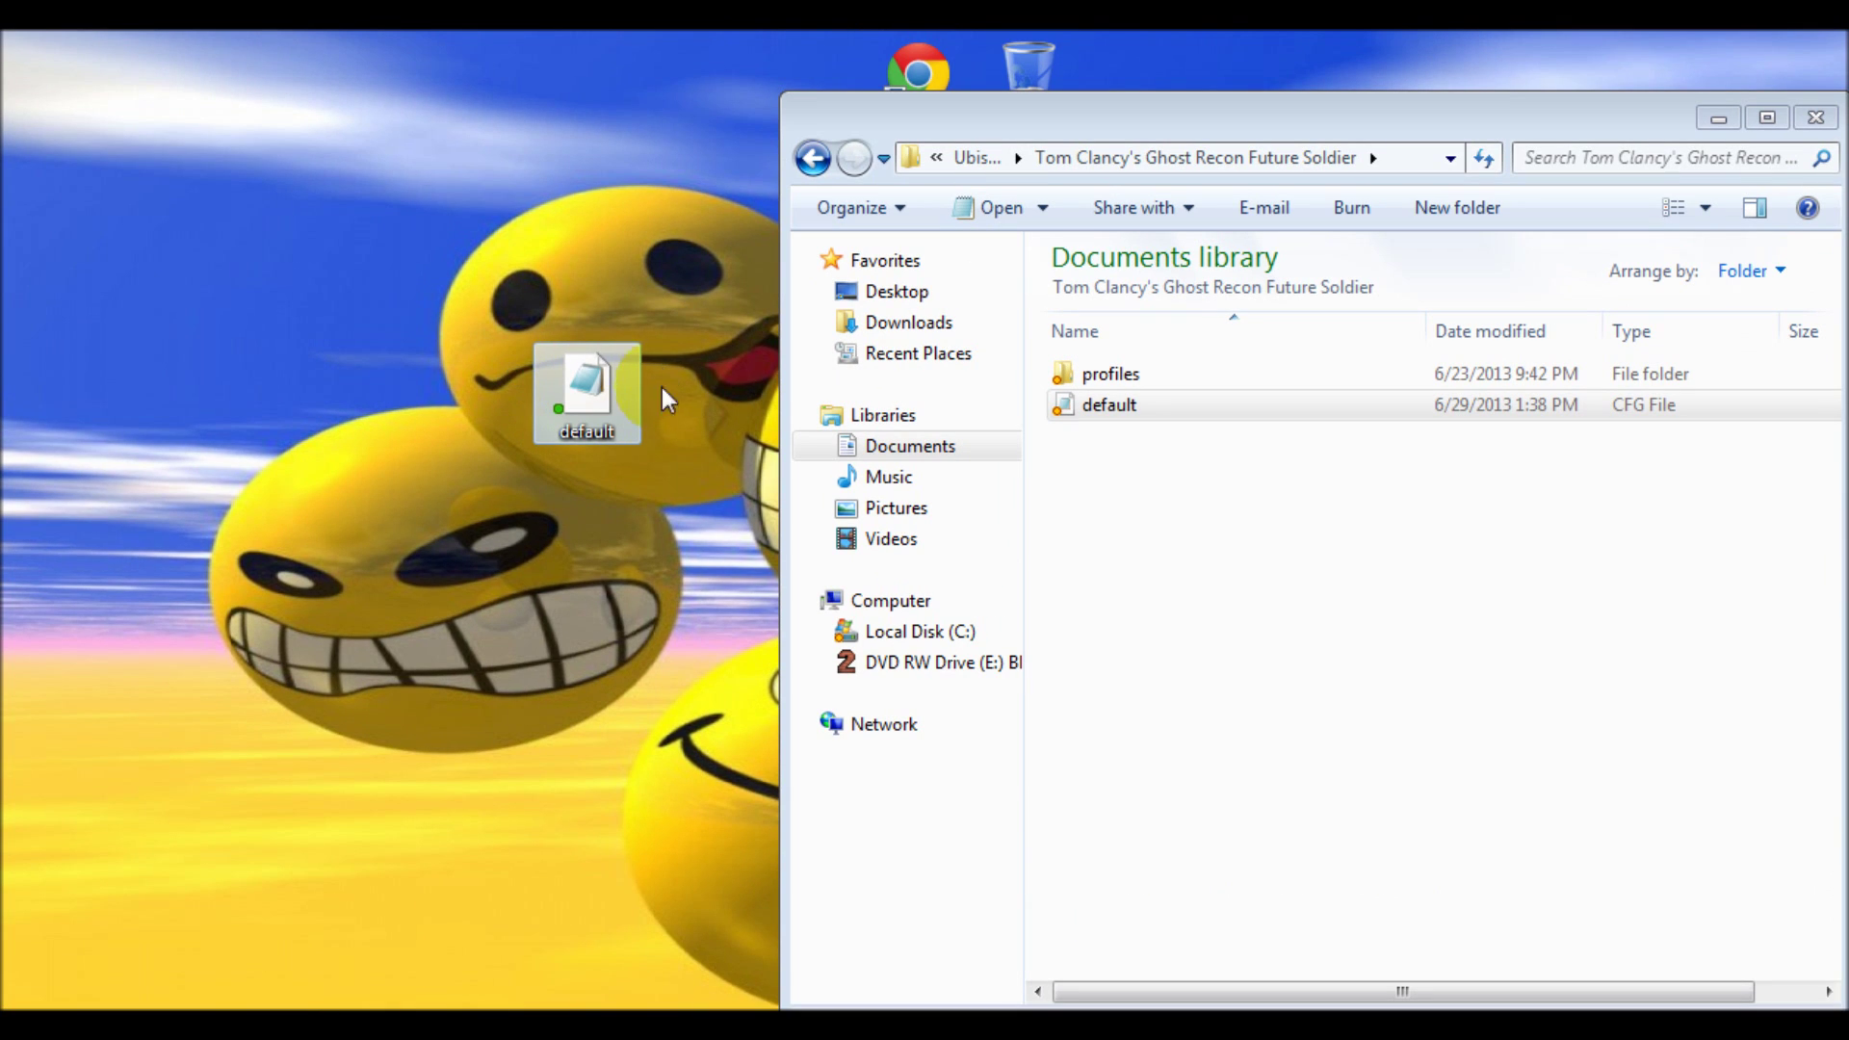
left_click(893, 524)
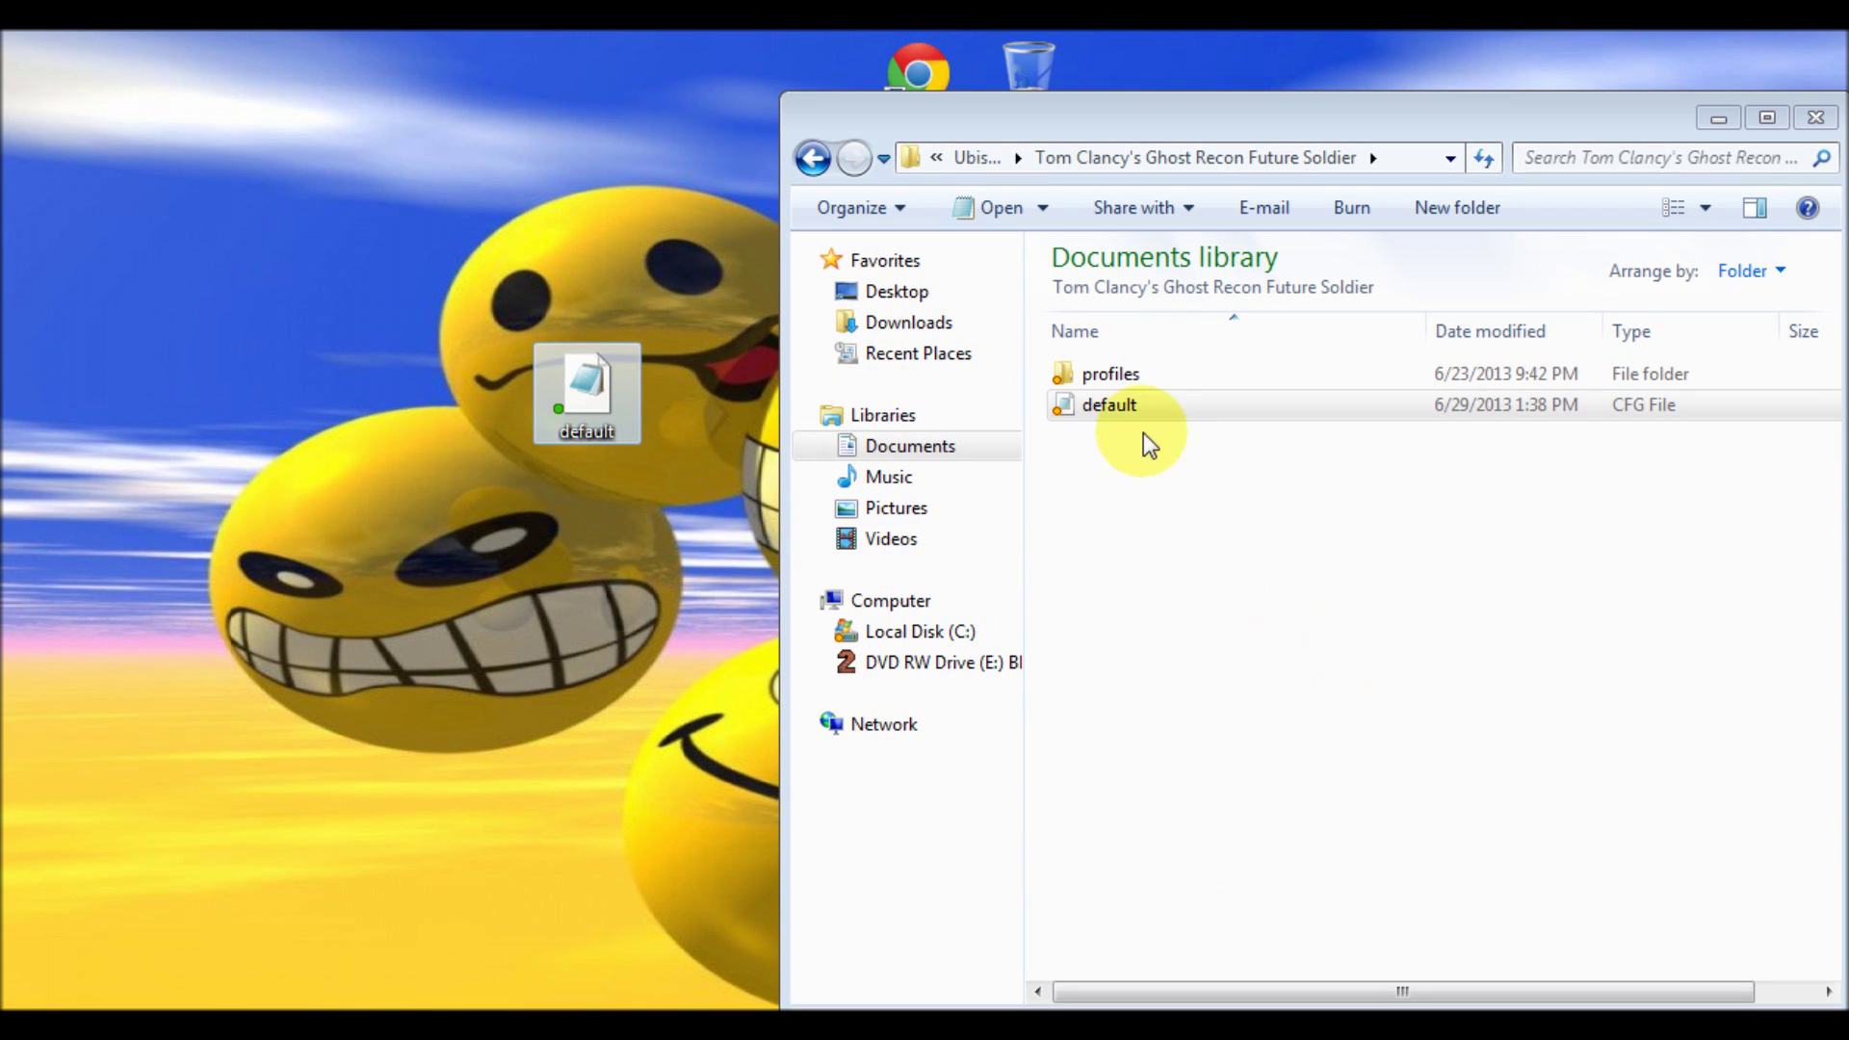
left_click(1125, 414)
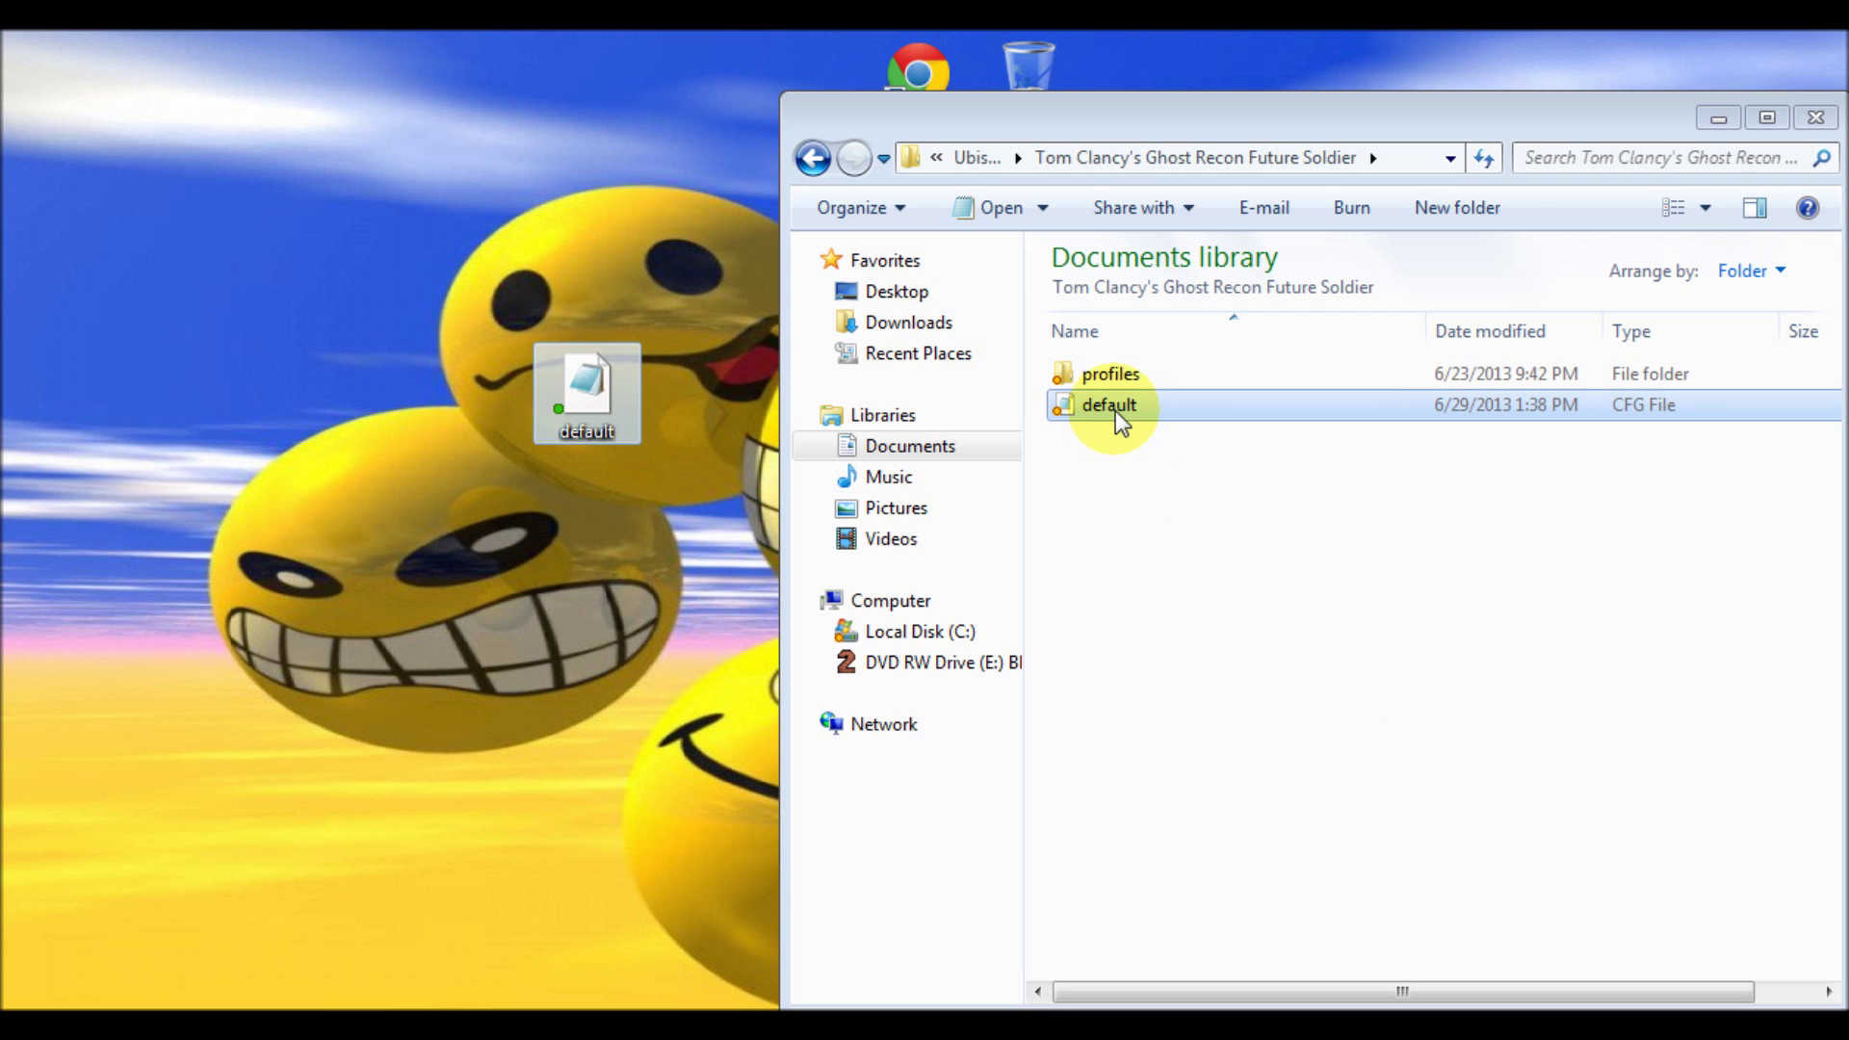
double_click(1117, 413)
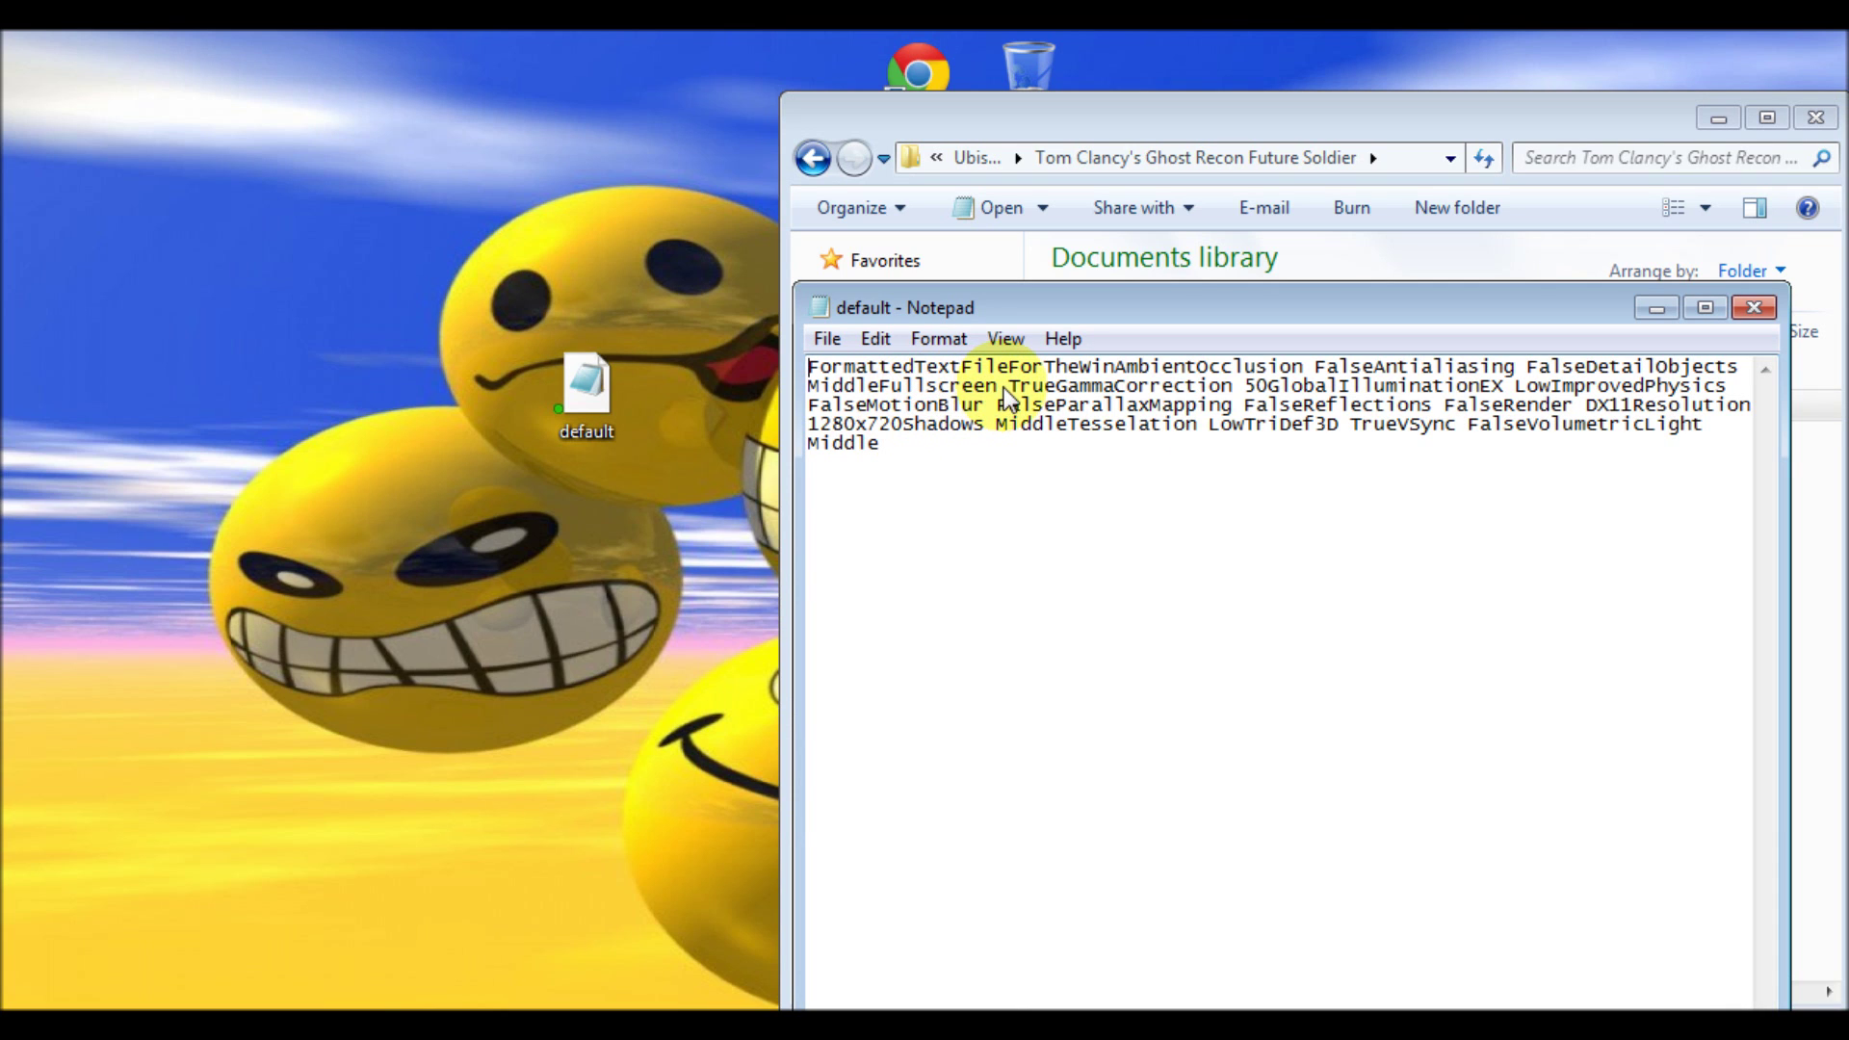
- Replace 'True' with 'False' in the TrueGammaCorrection line of default.cfg
left_click_drag(1008, 387, 1232, 402)
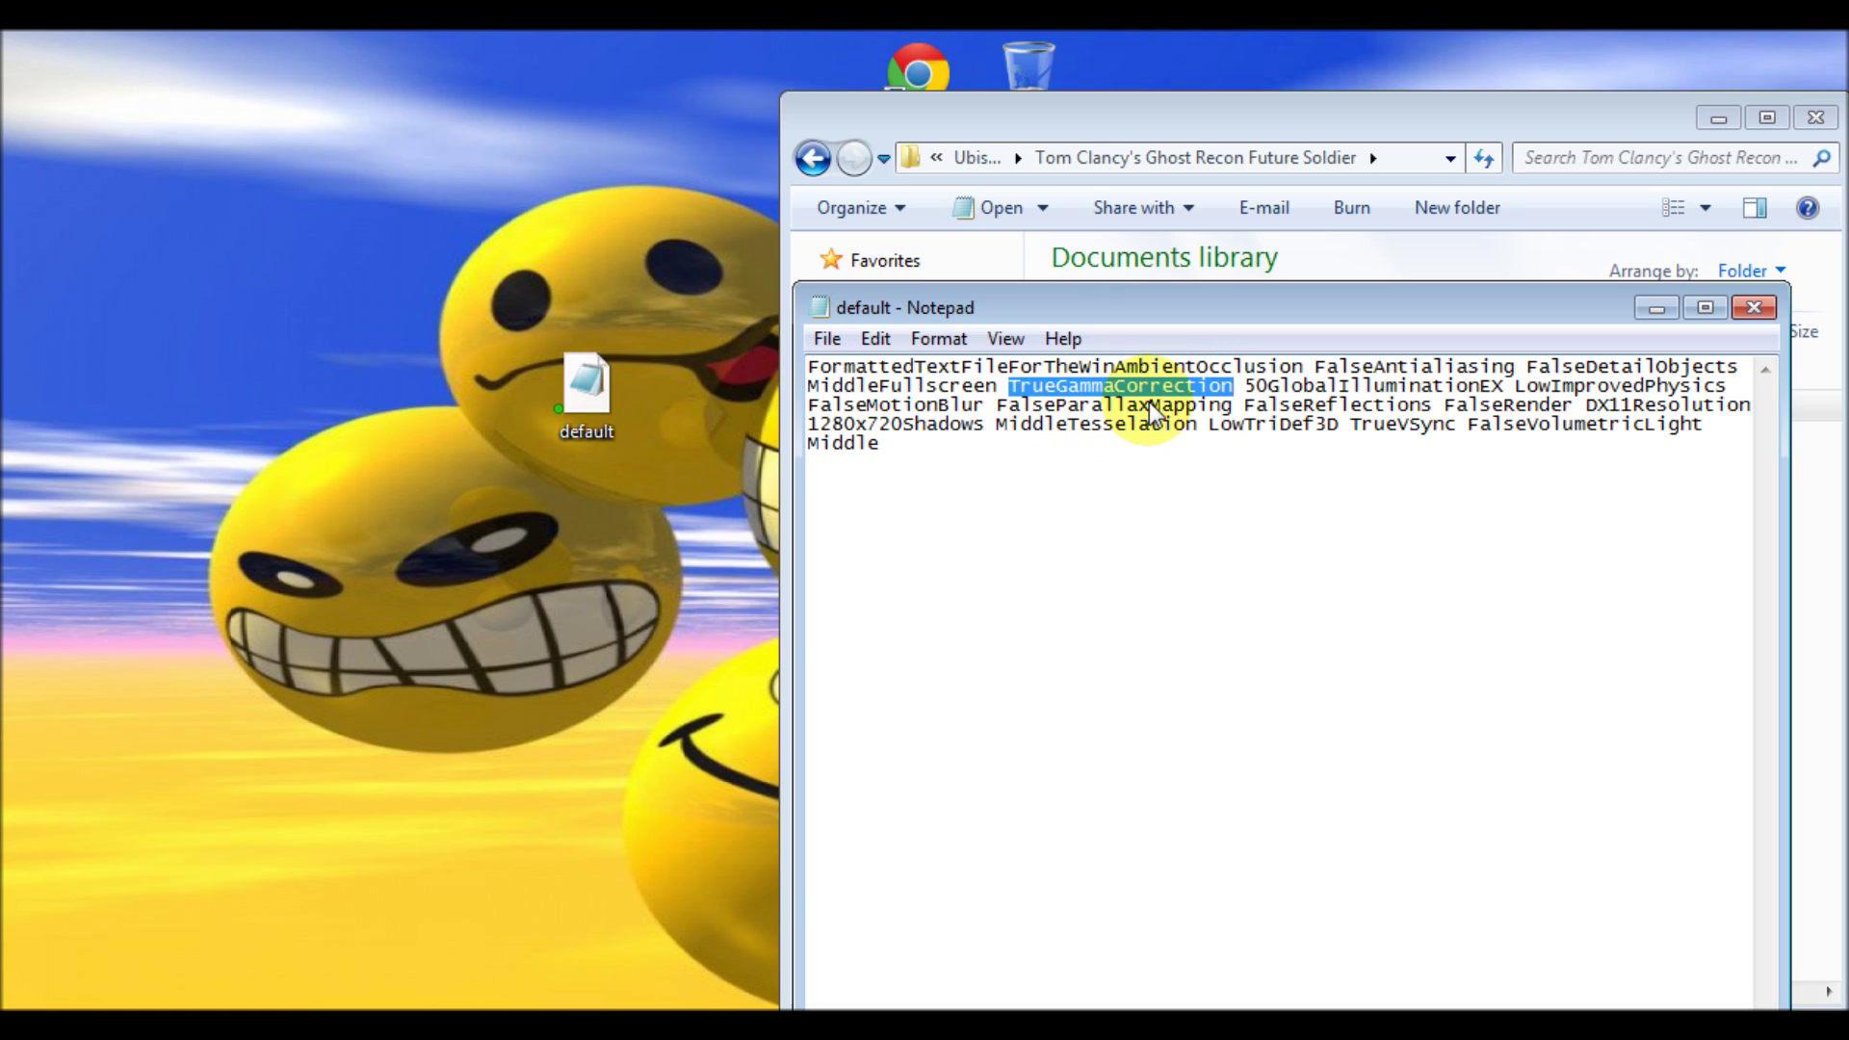
left_click(1056, 397)
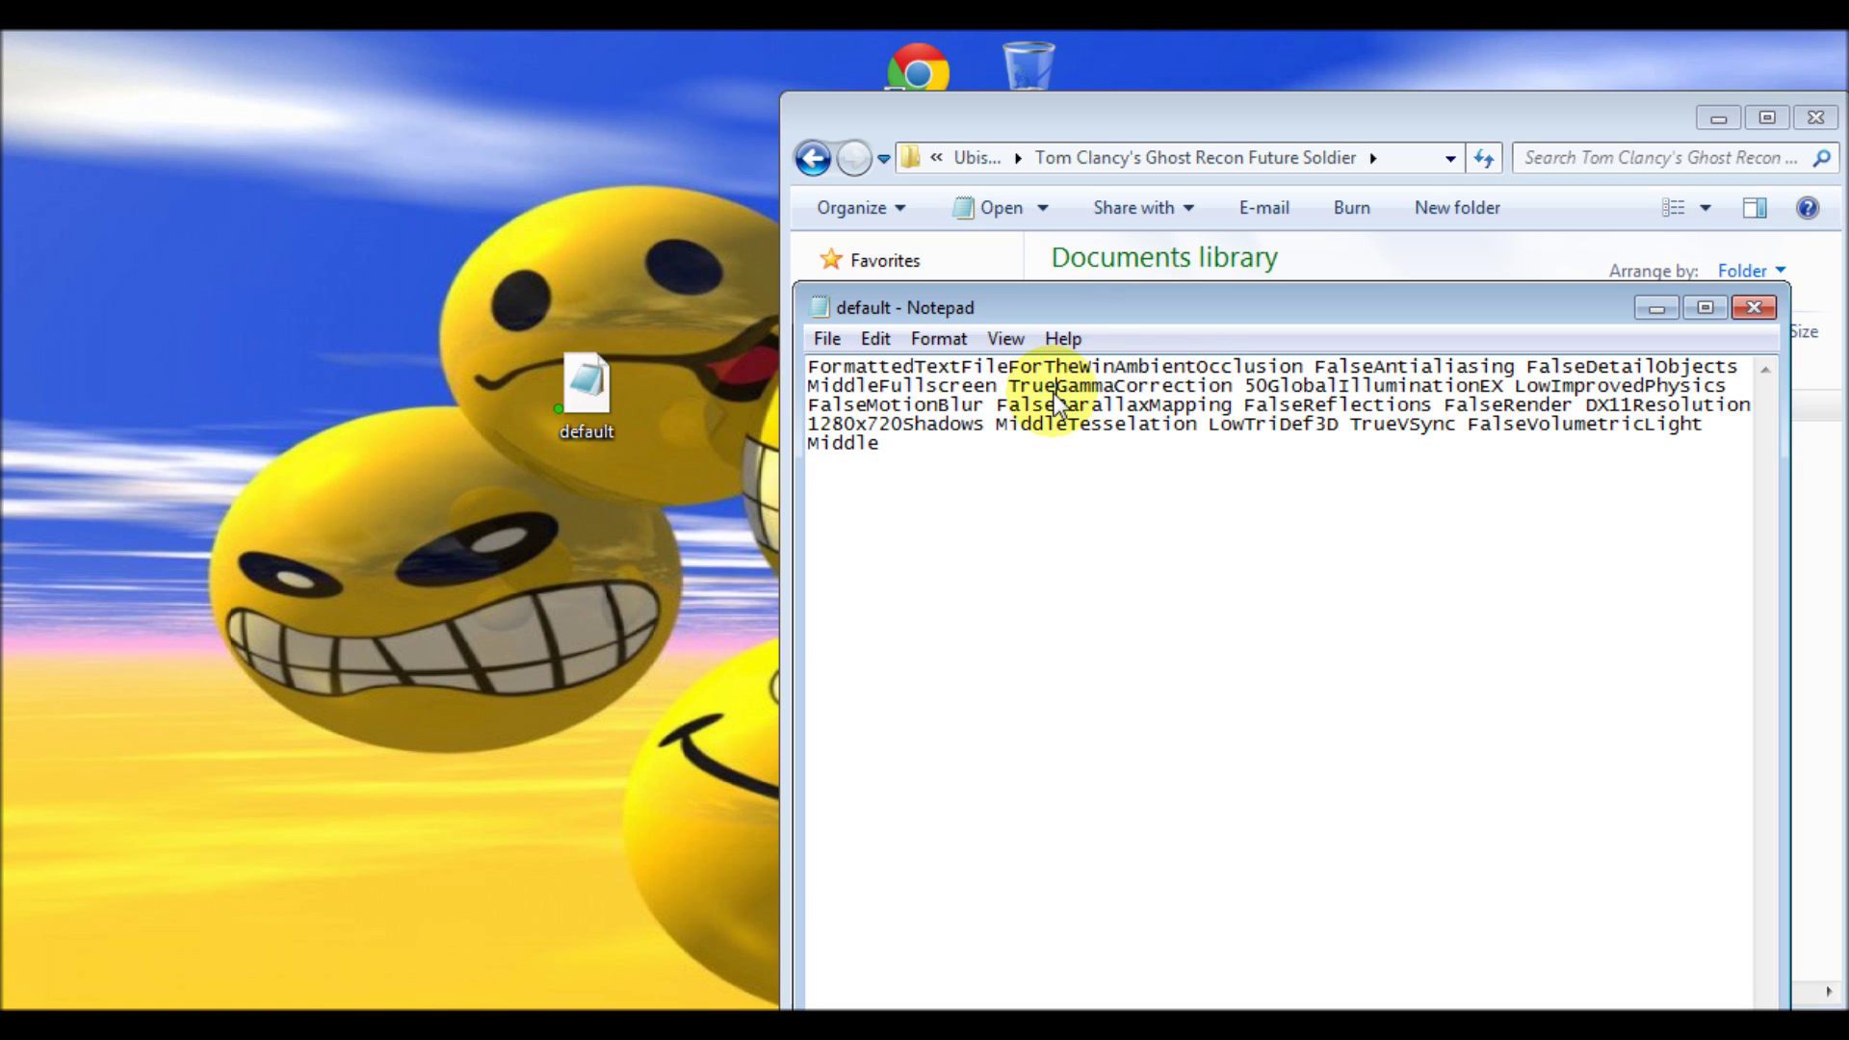
left_click_drag(1056, 396, 1011, 397)
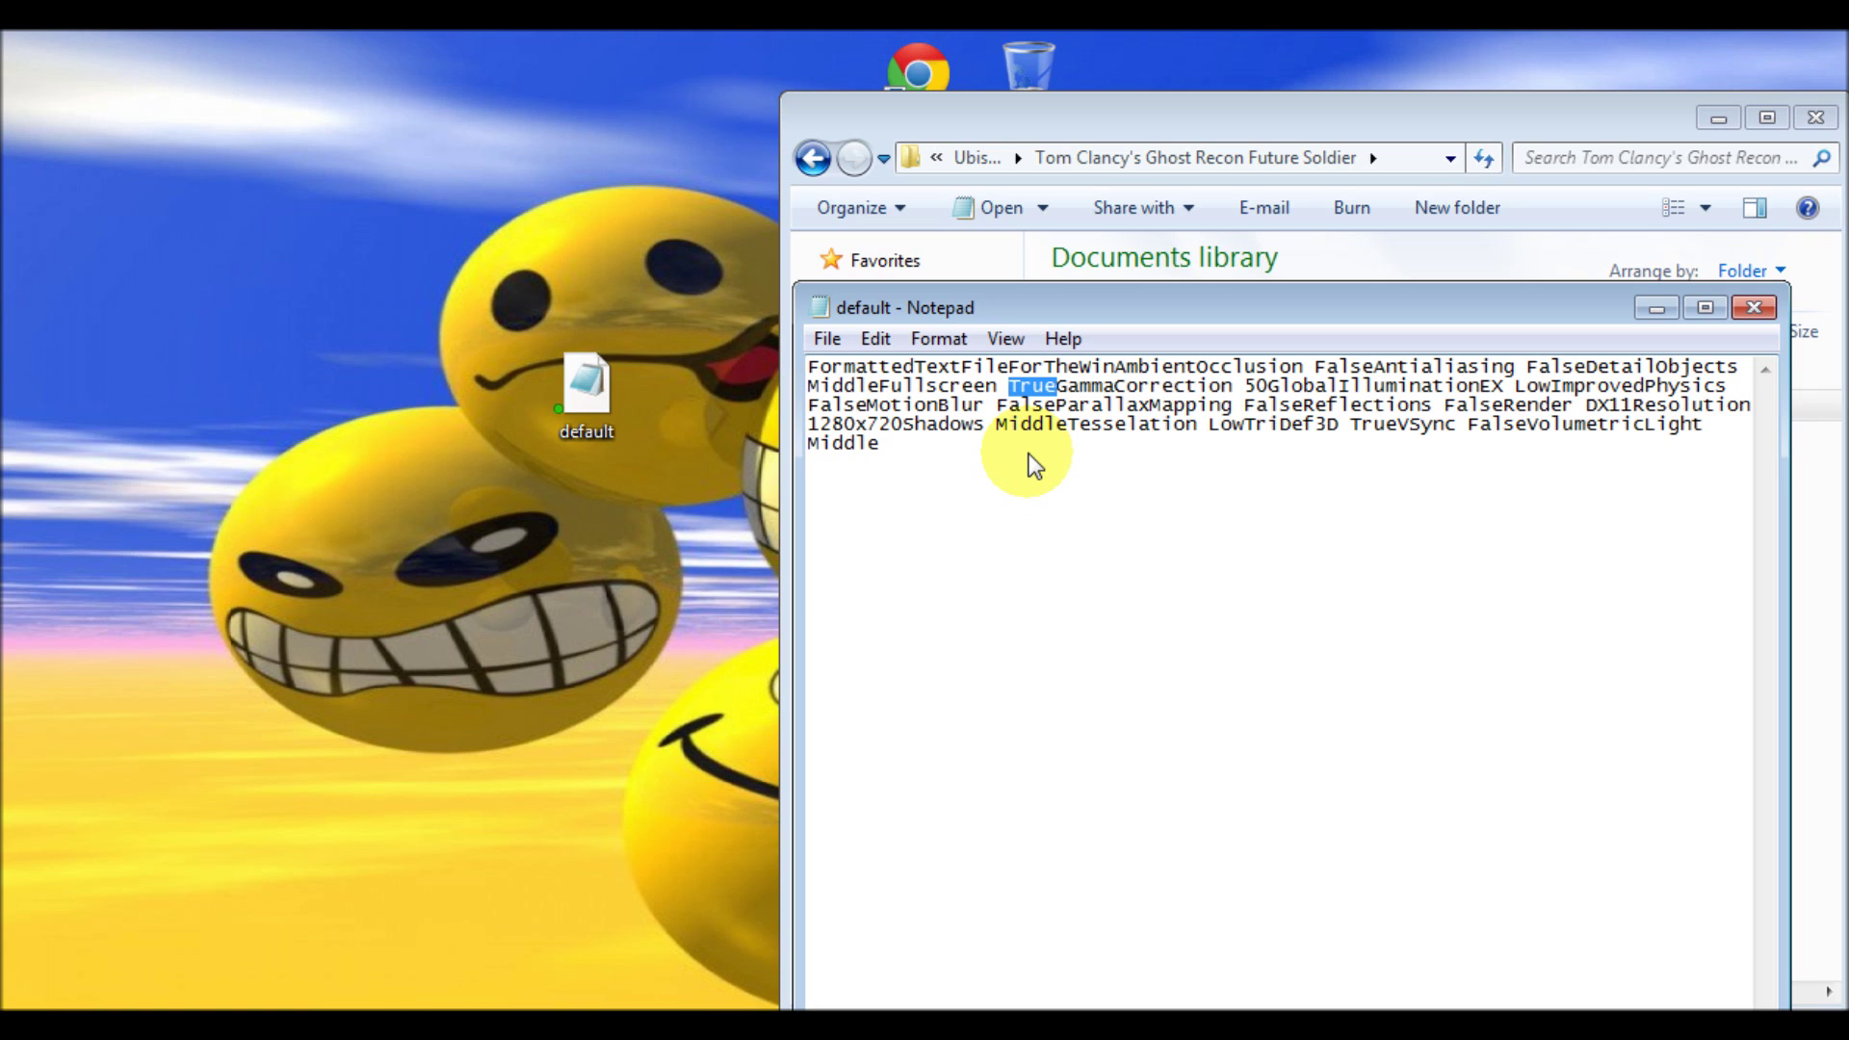
type("F")
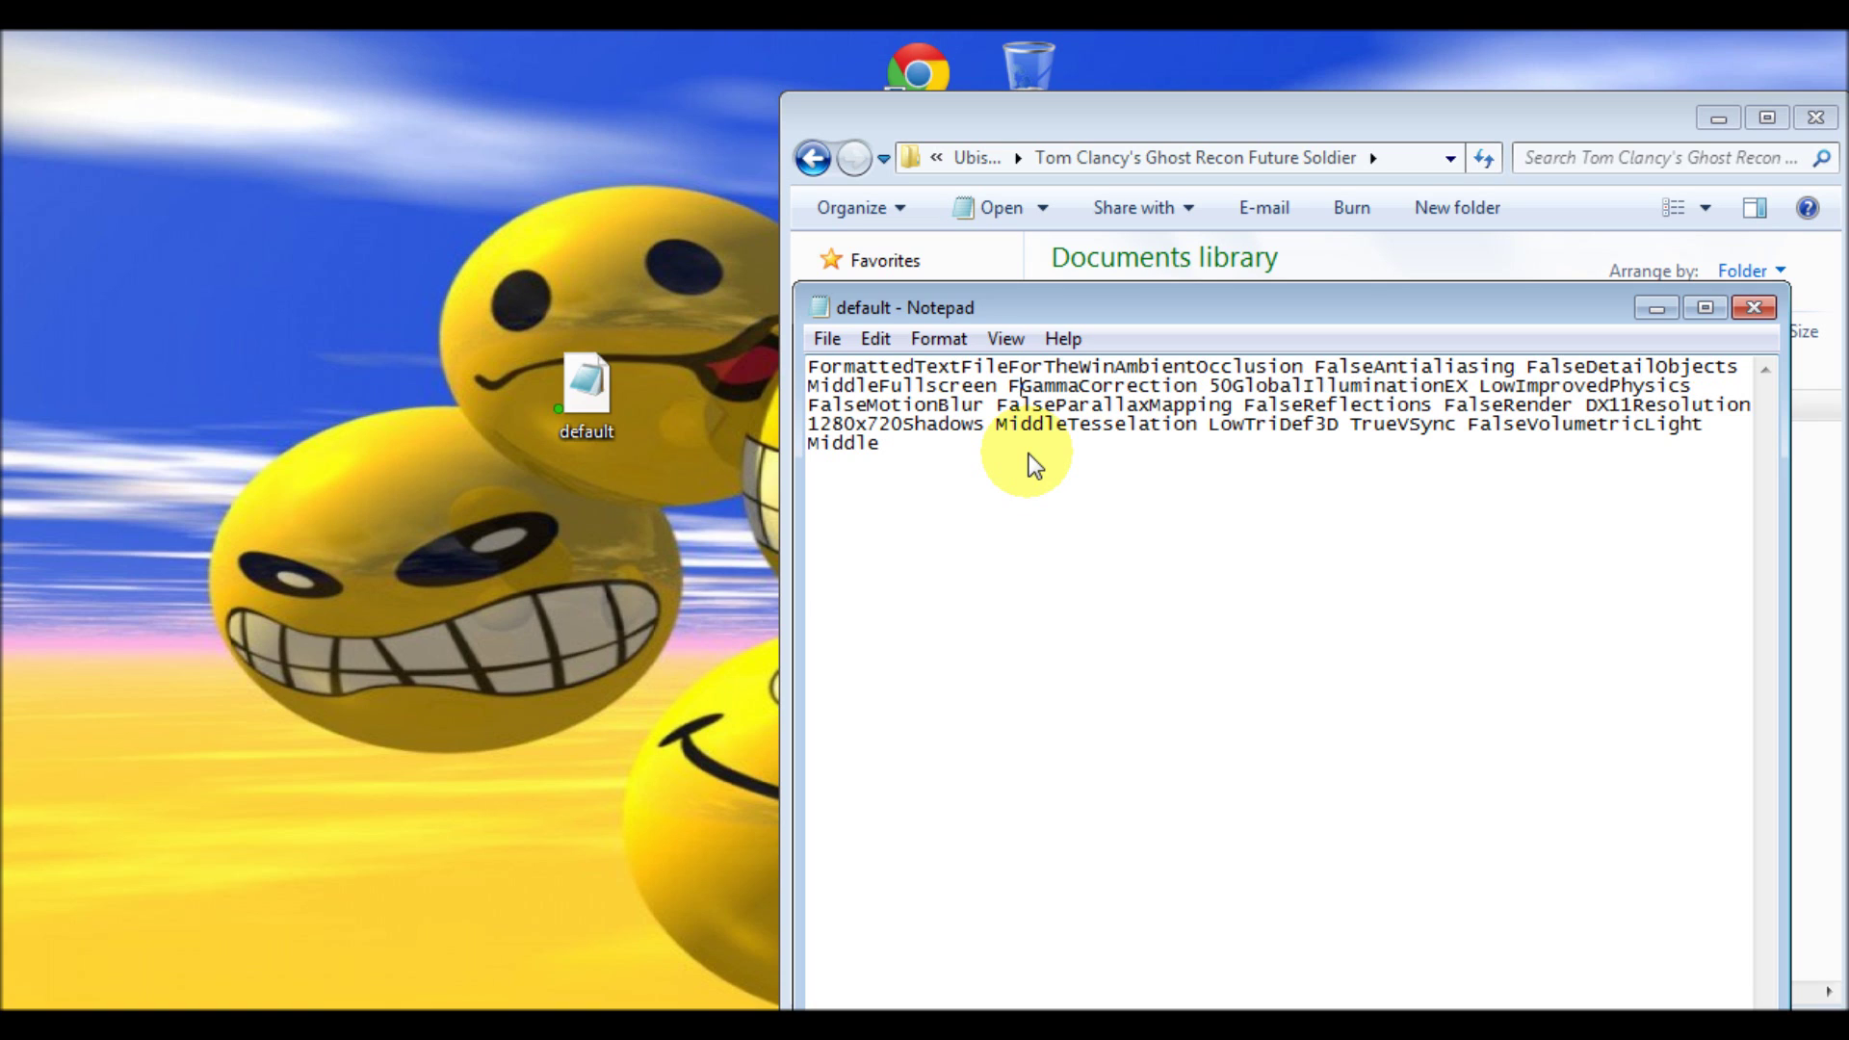
type("alse")
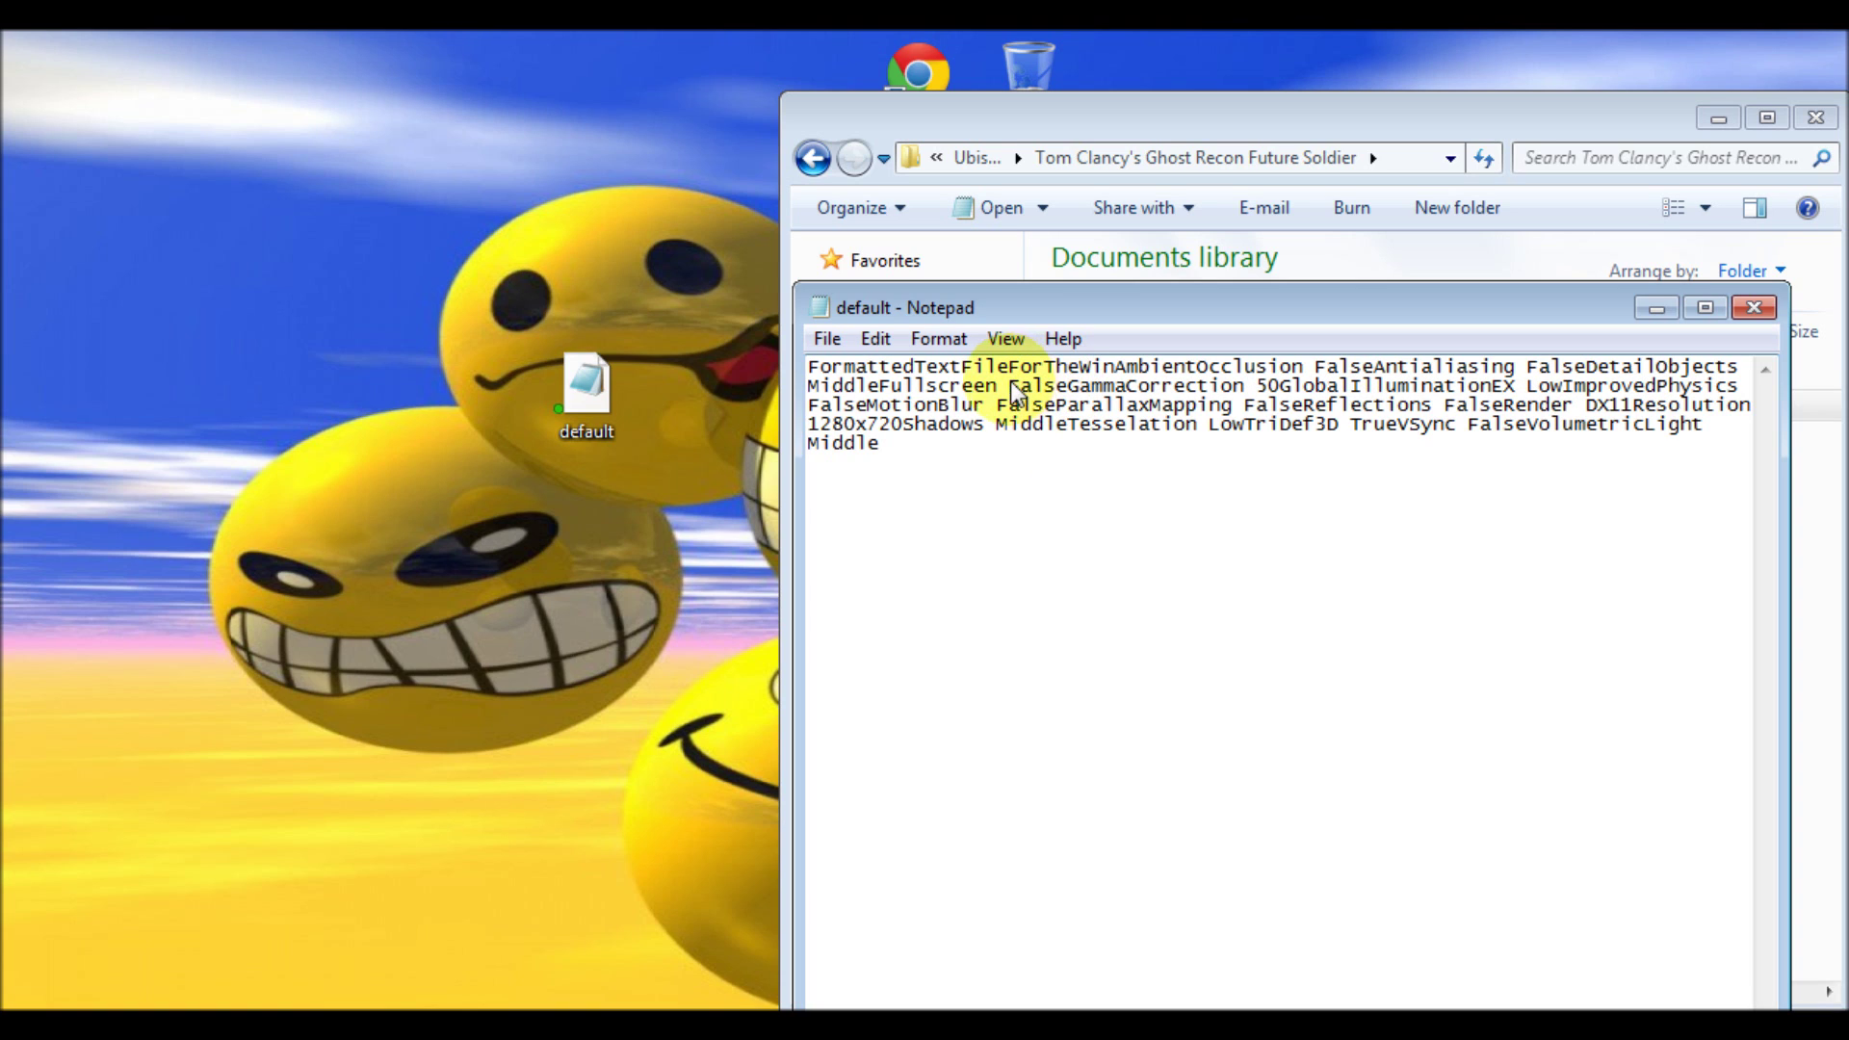
left_click(826, 341)
- Save the edits as default.cfg, replacing the existing file, then close Notepad and the folder window
left_click(891, 472)
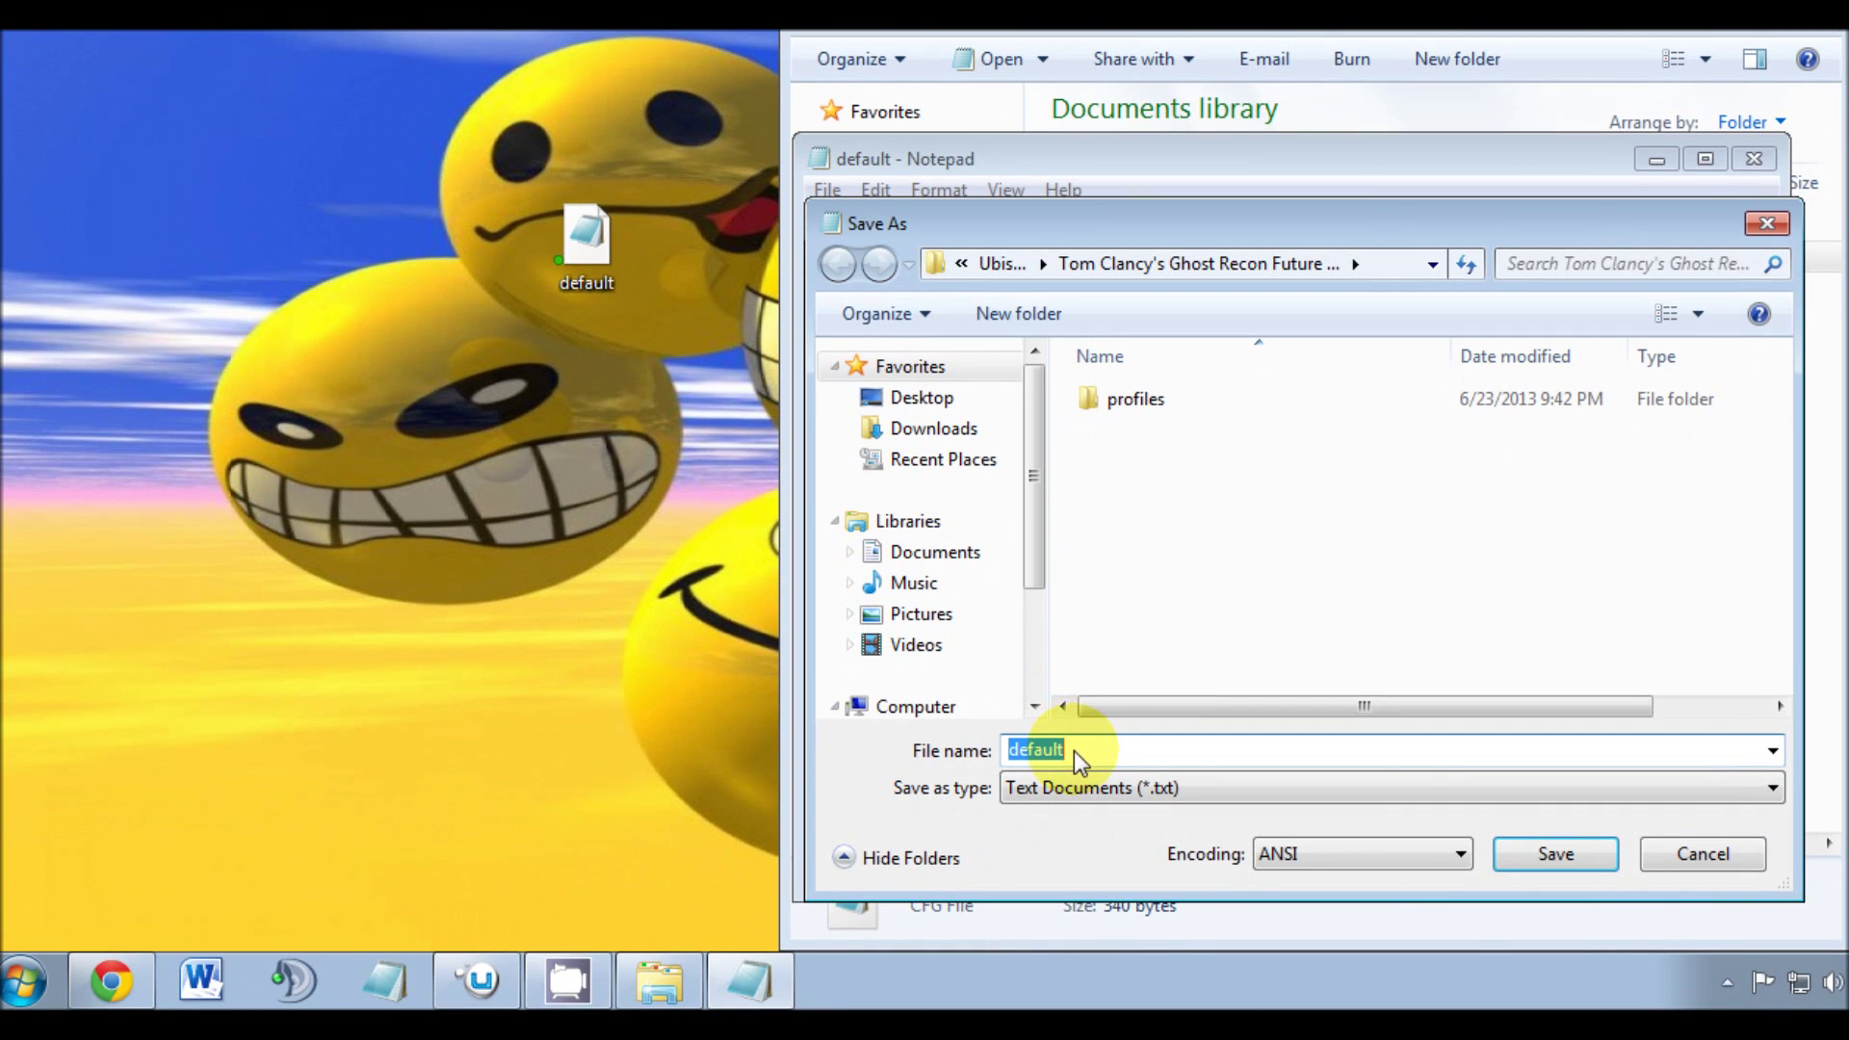
left_click(1073, 749)
type(".cf")
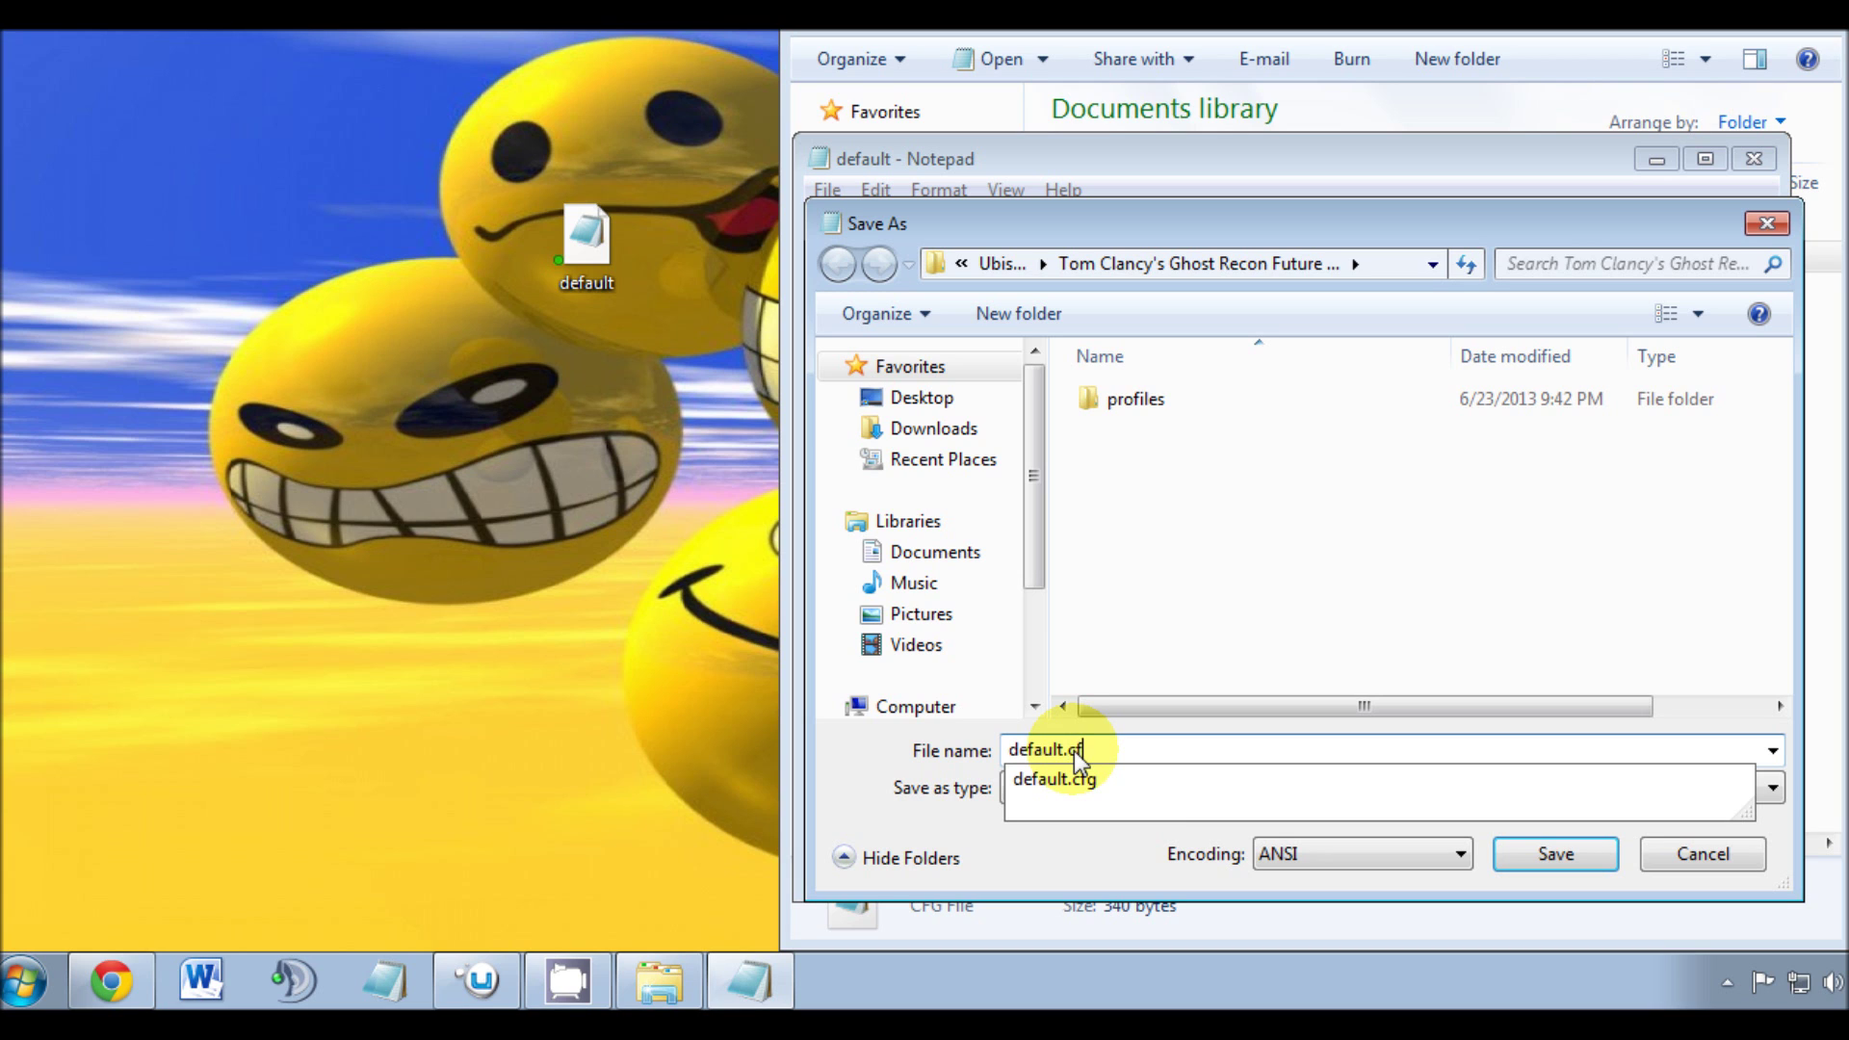
left_click(1081, 776)
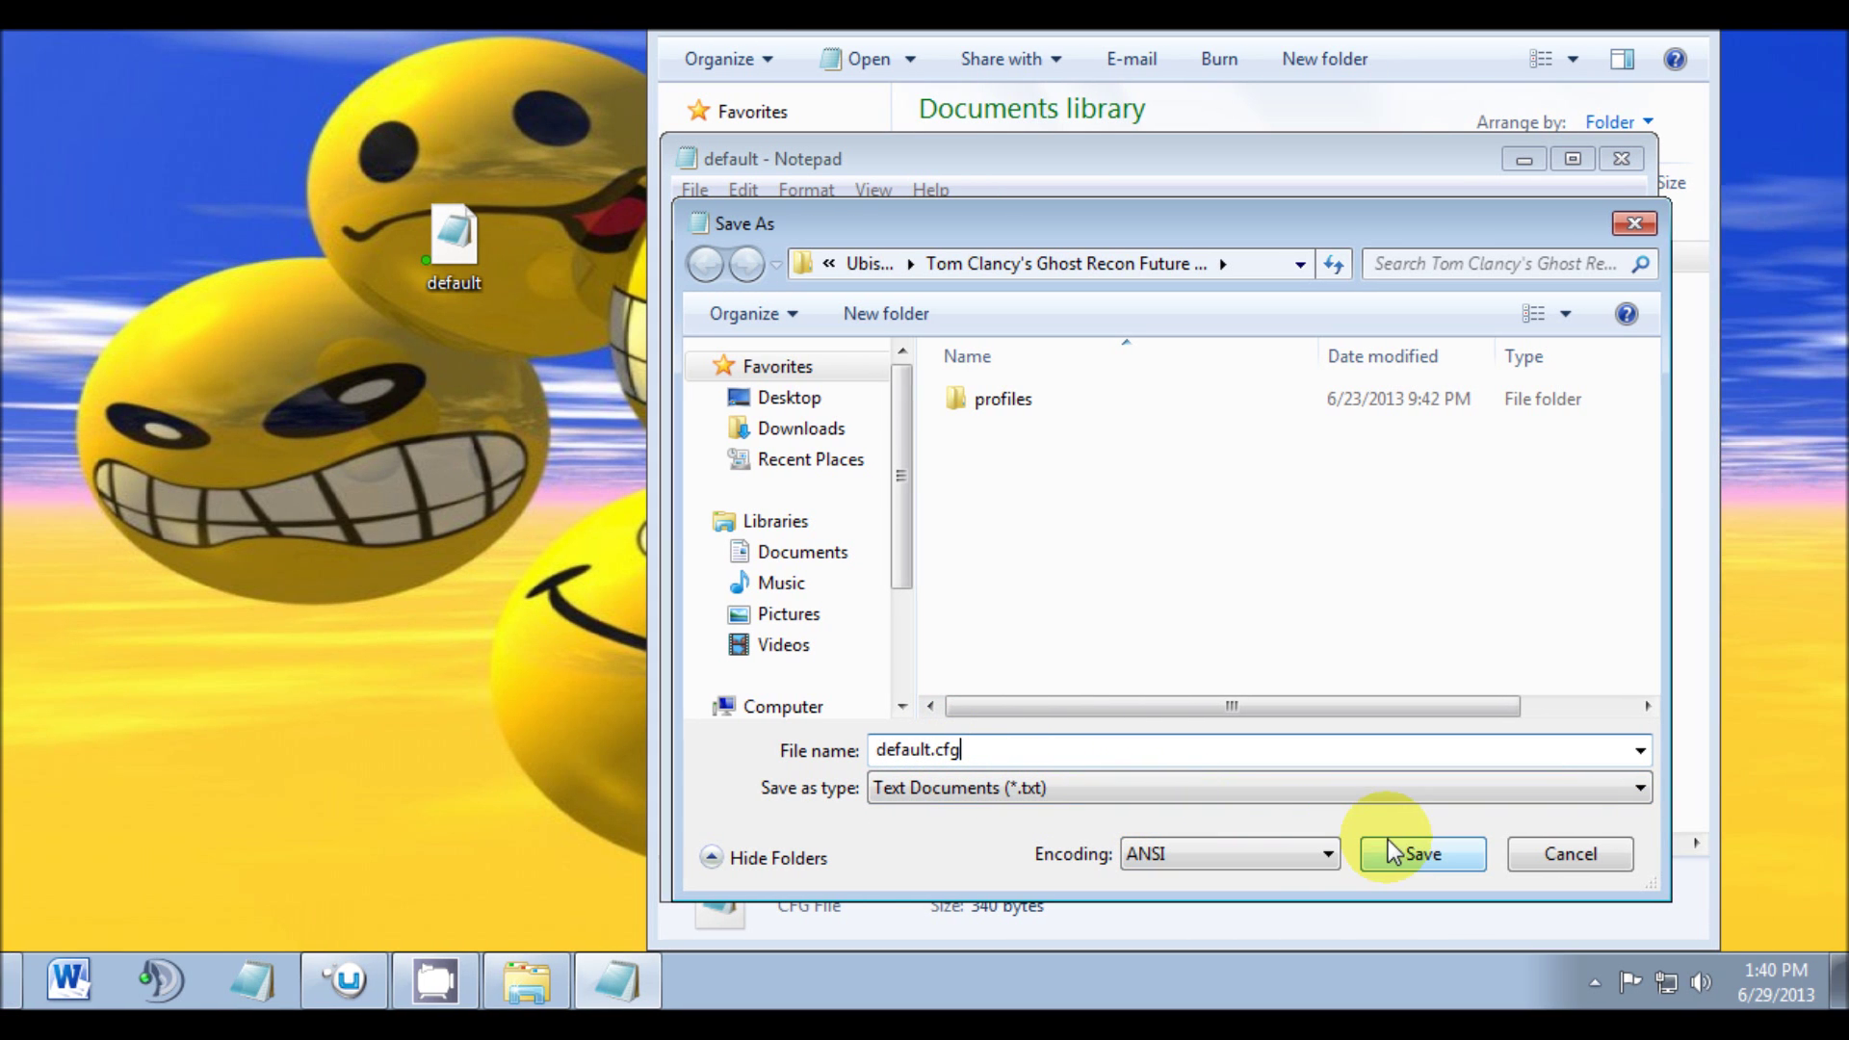
left_click(1541, 854)
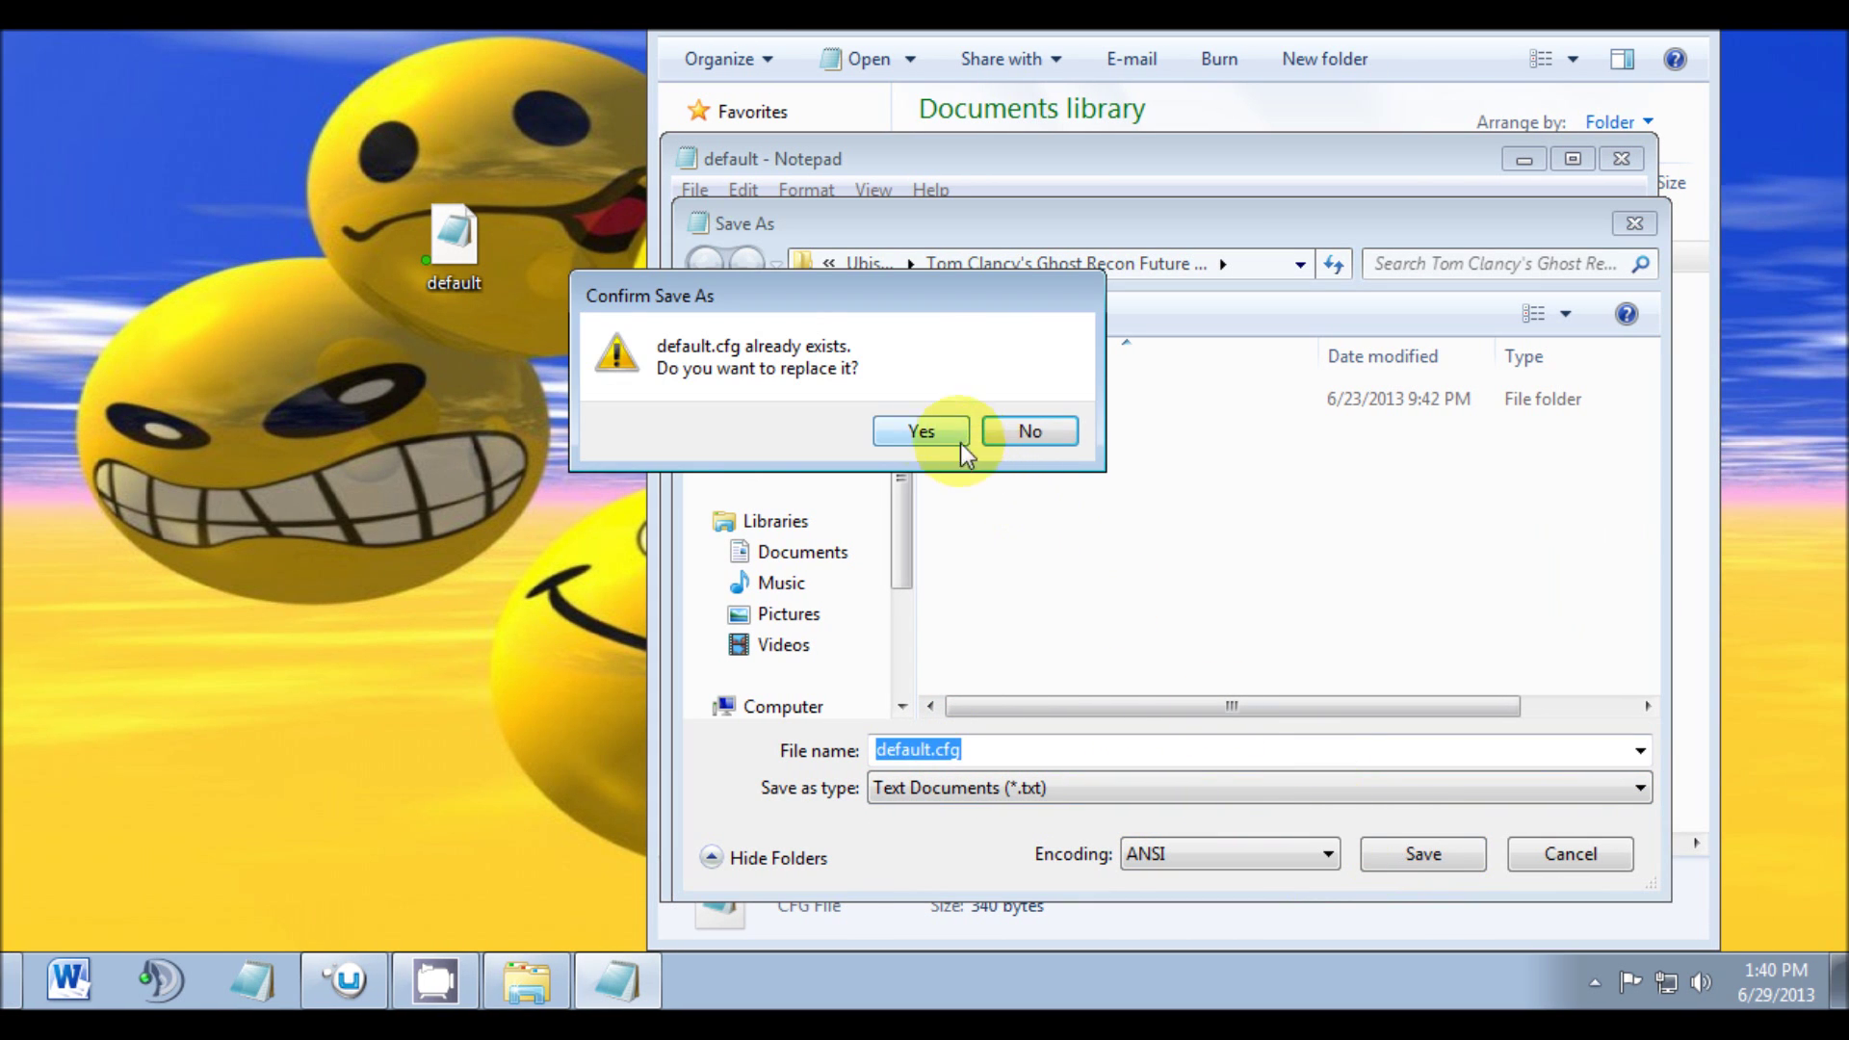
left_click(933, 430)
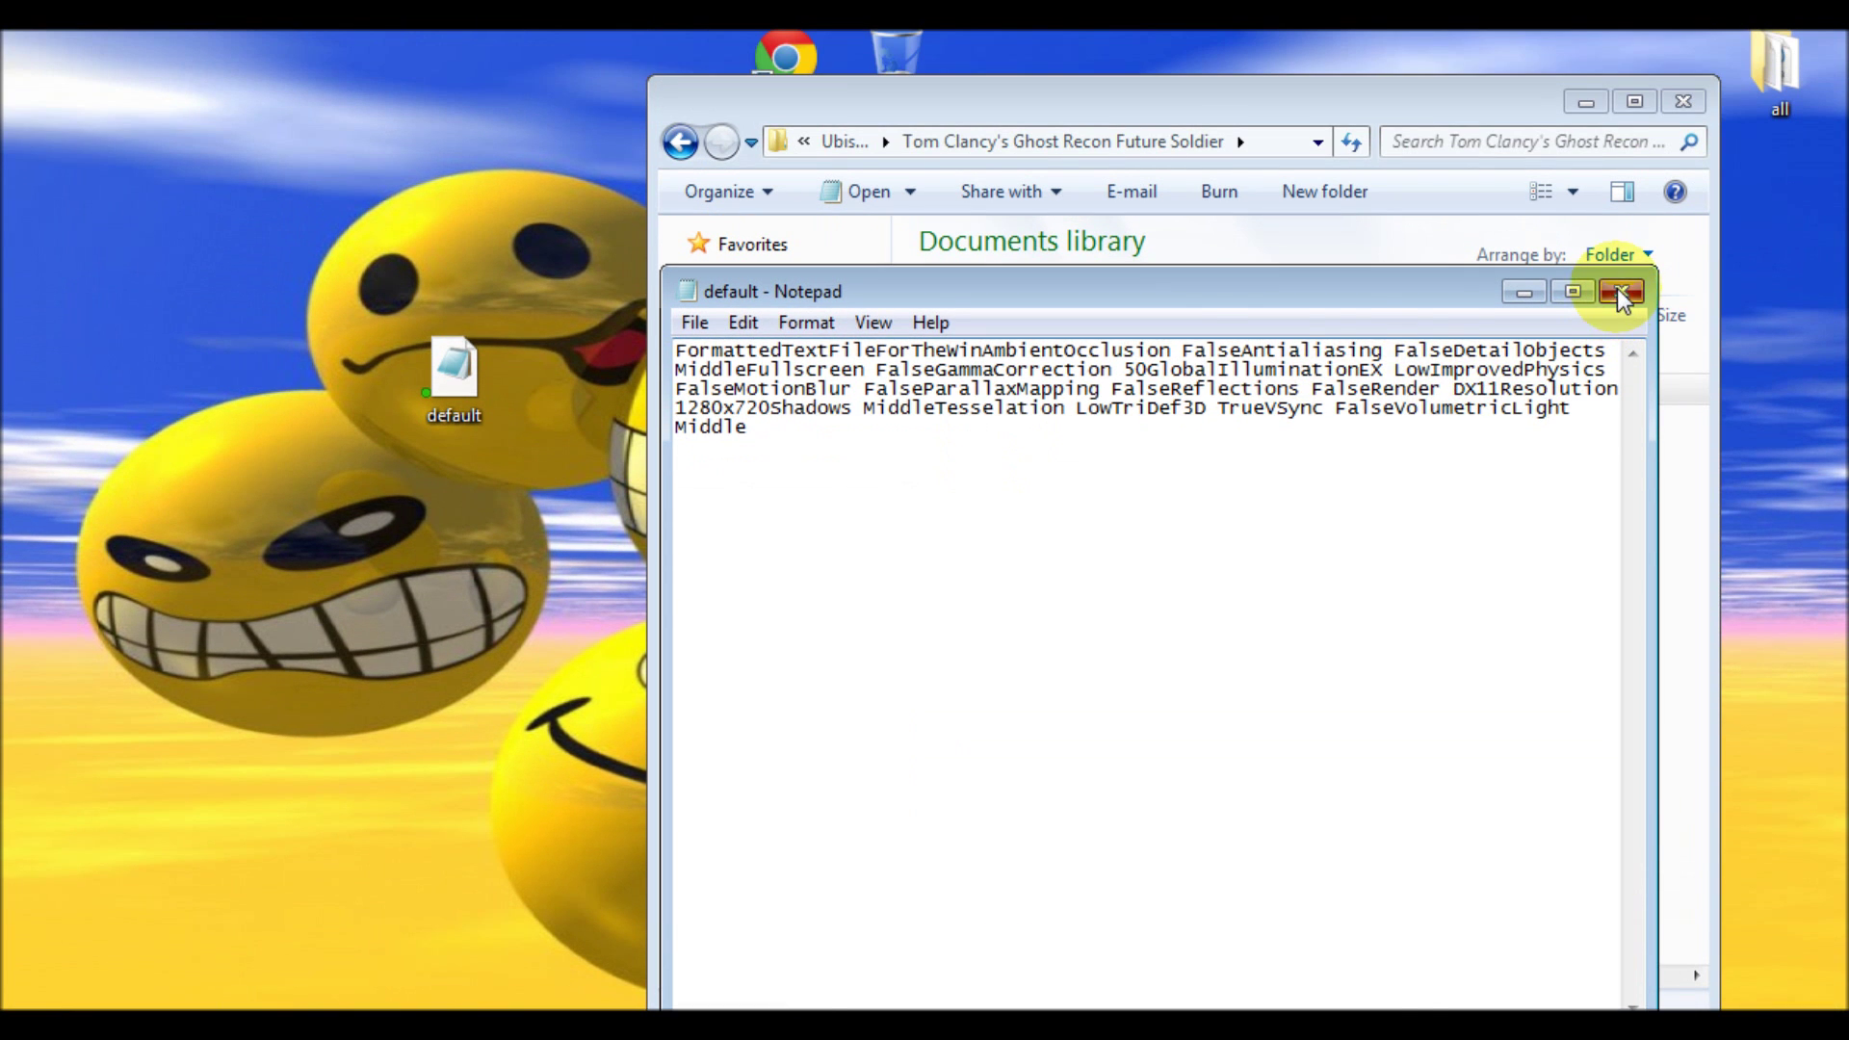
left_click(1622, 294)
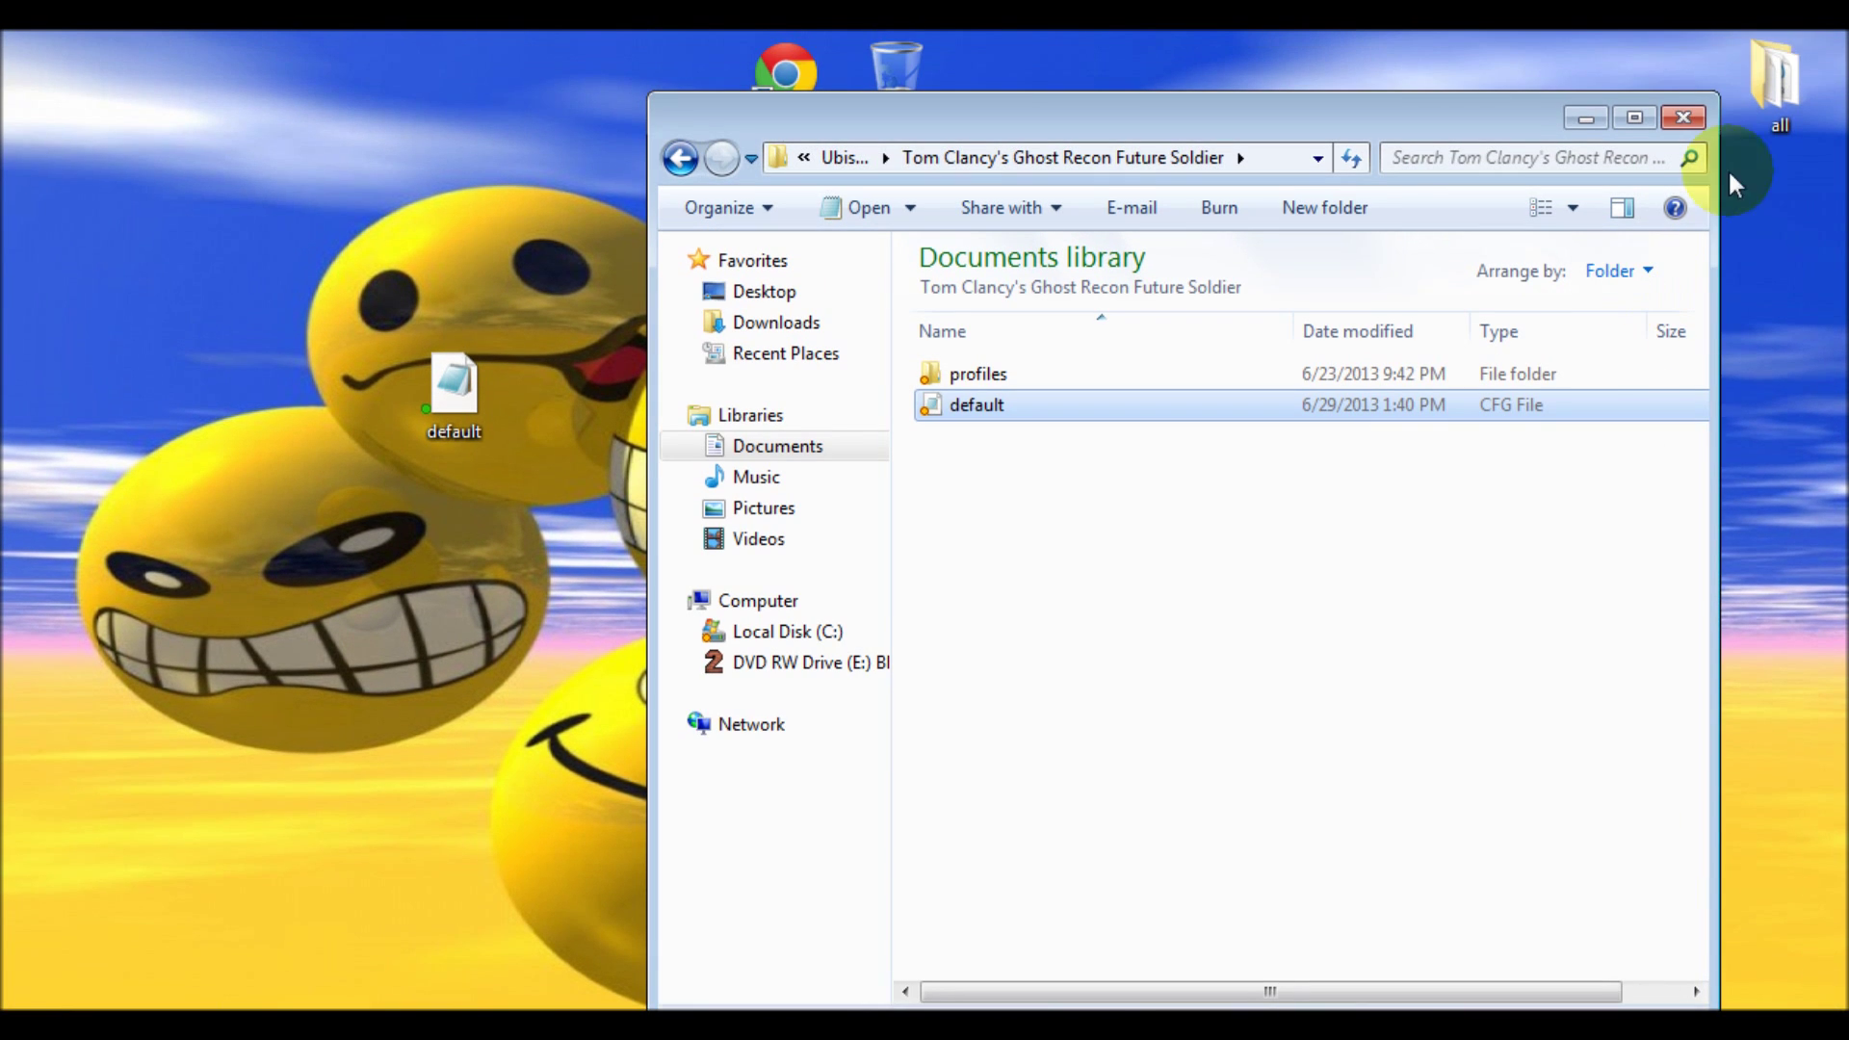
left_click(1682, 102)
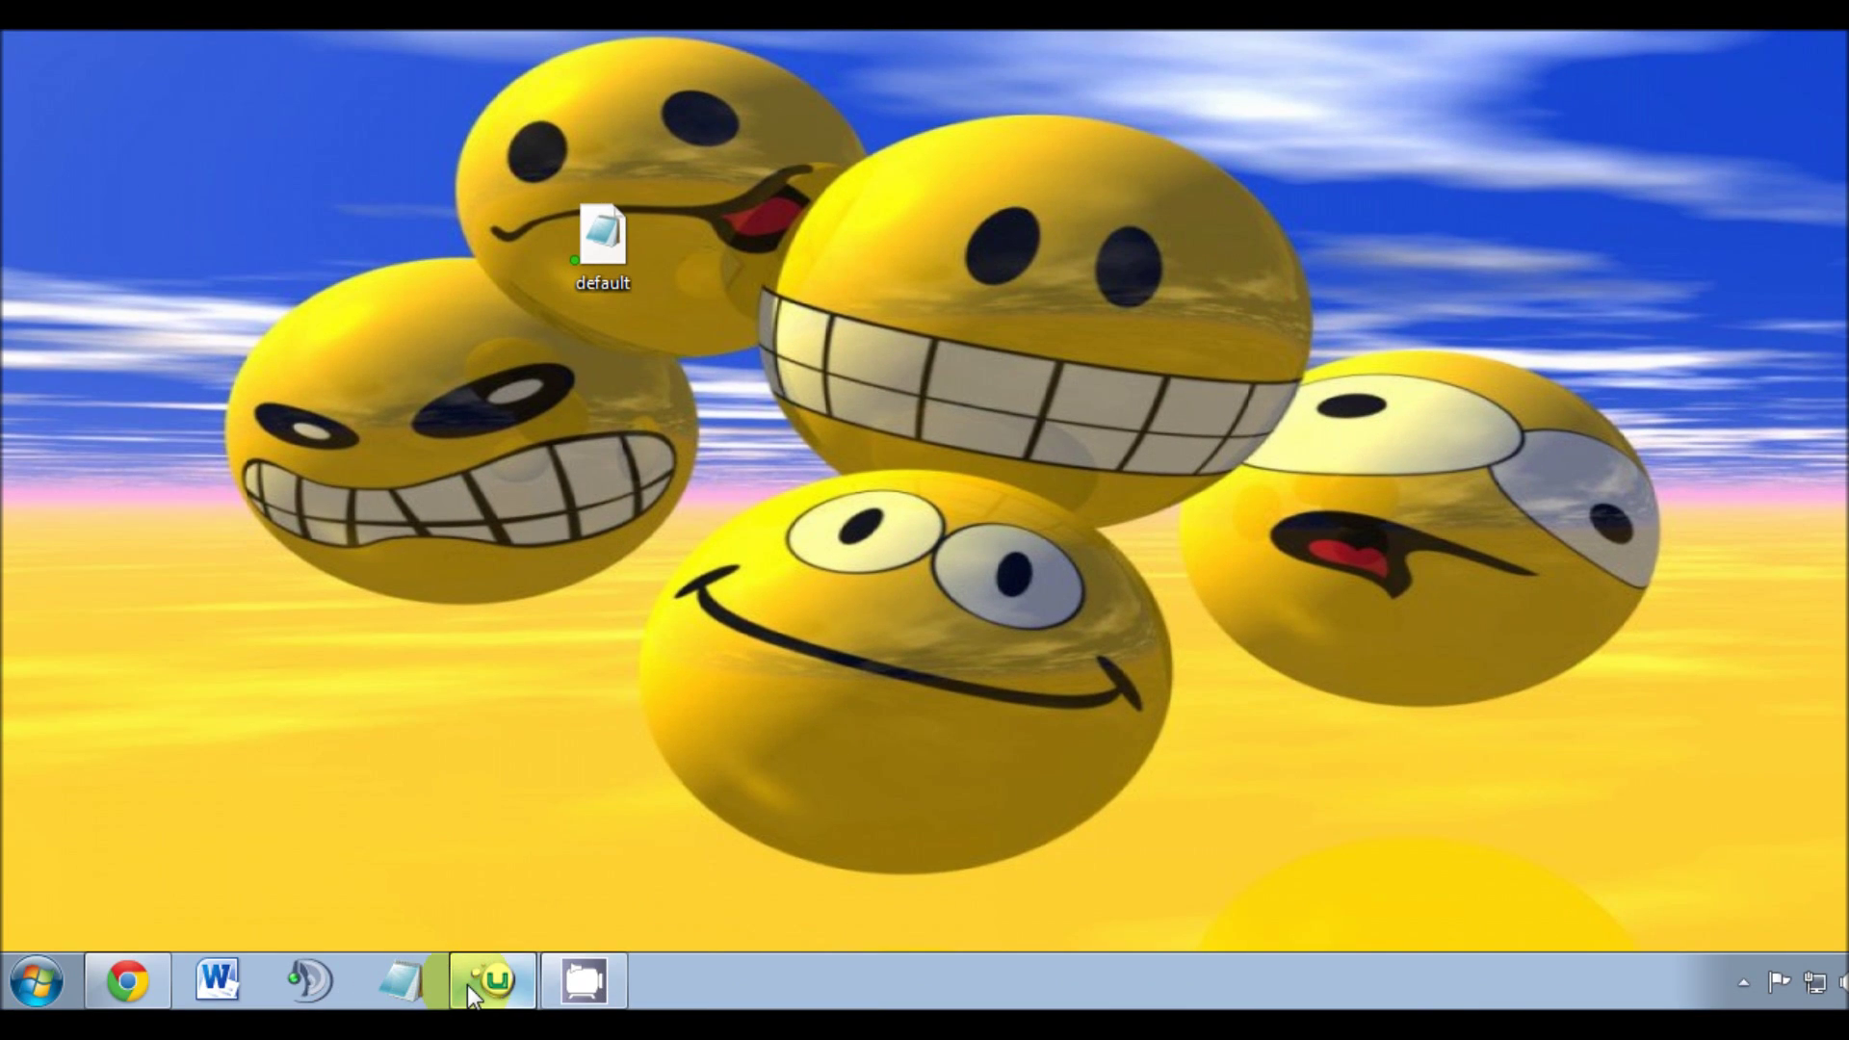
- Bring Uplay back up and start Ghost Recon Future Soldier again
left_click(471, 992)
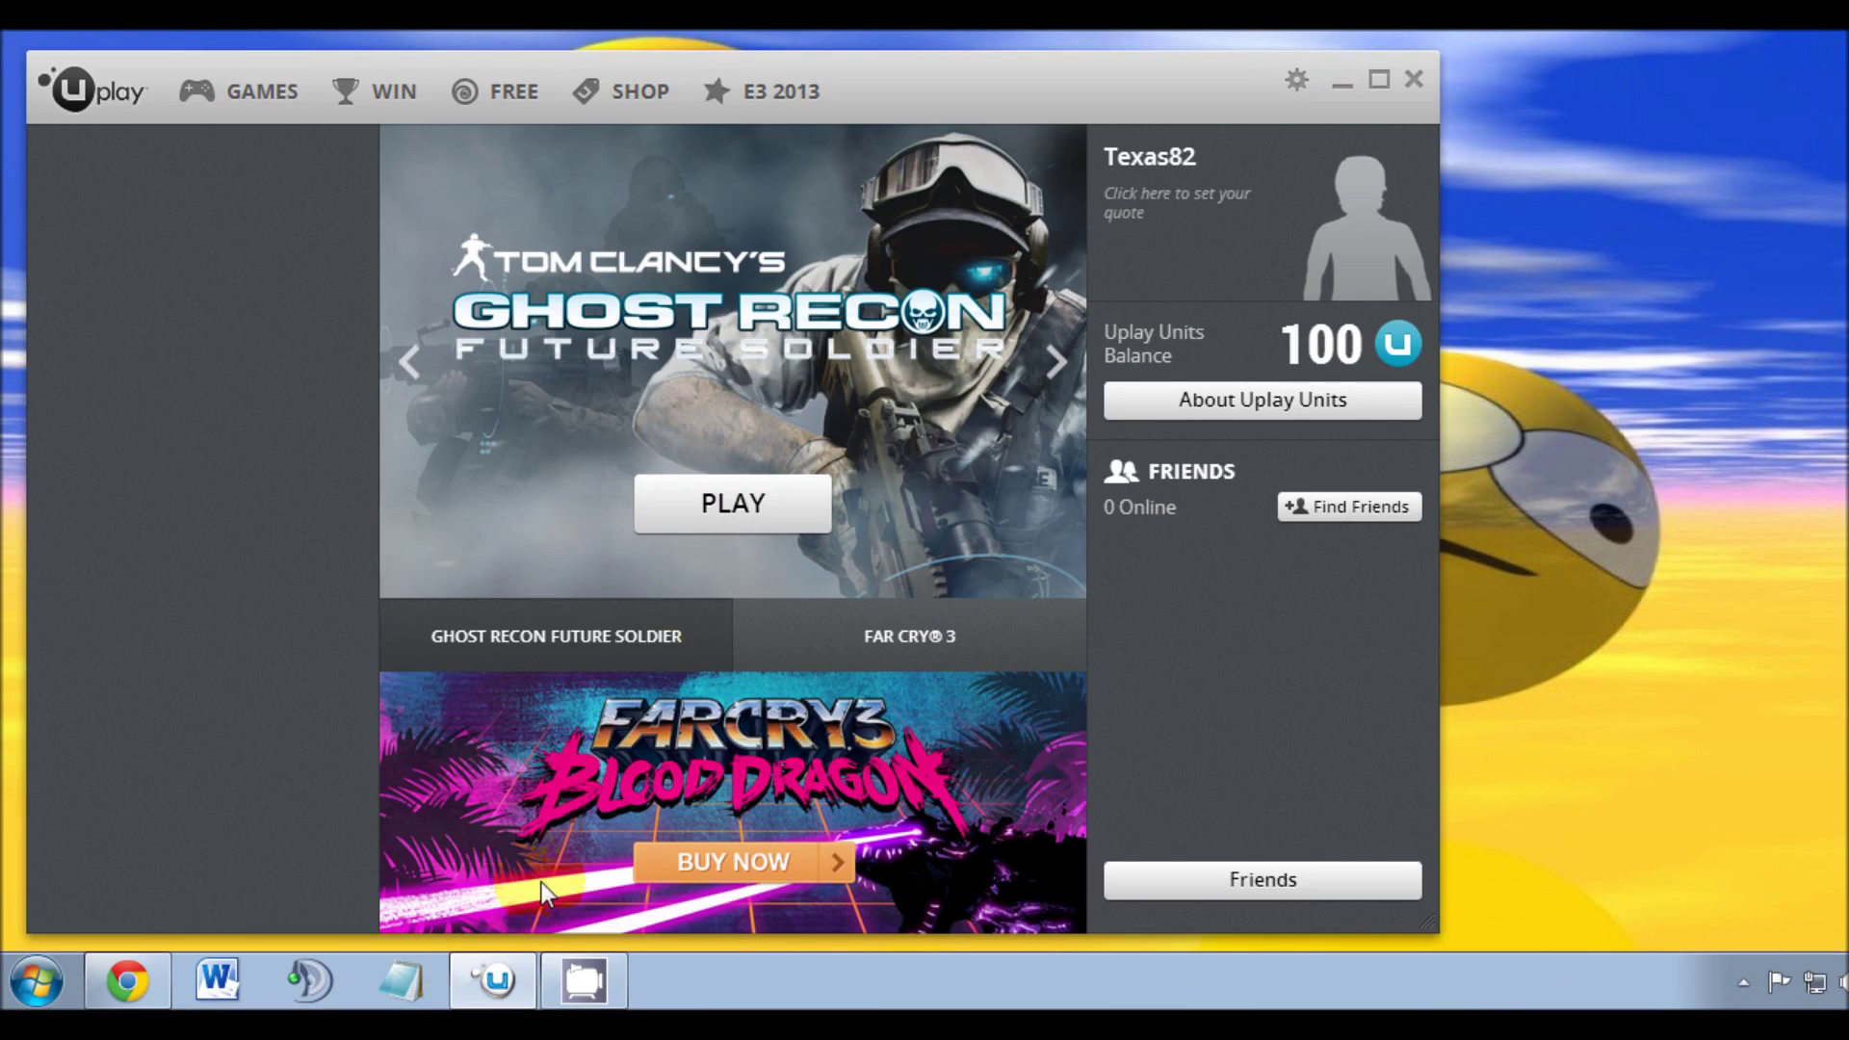
left_click(737, 510)
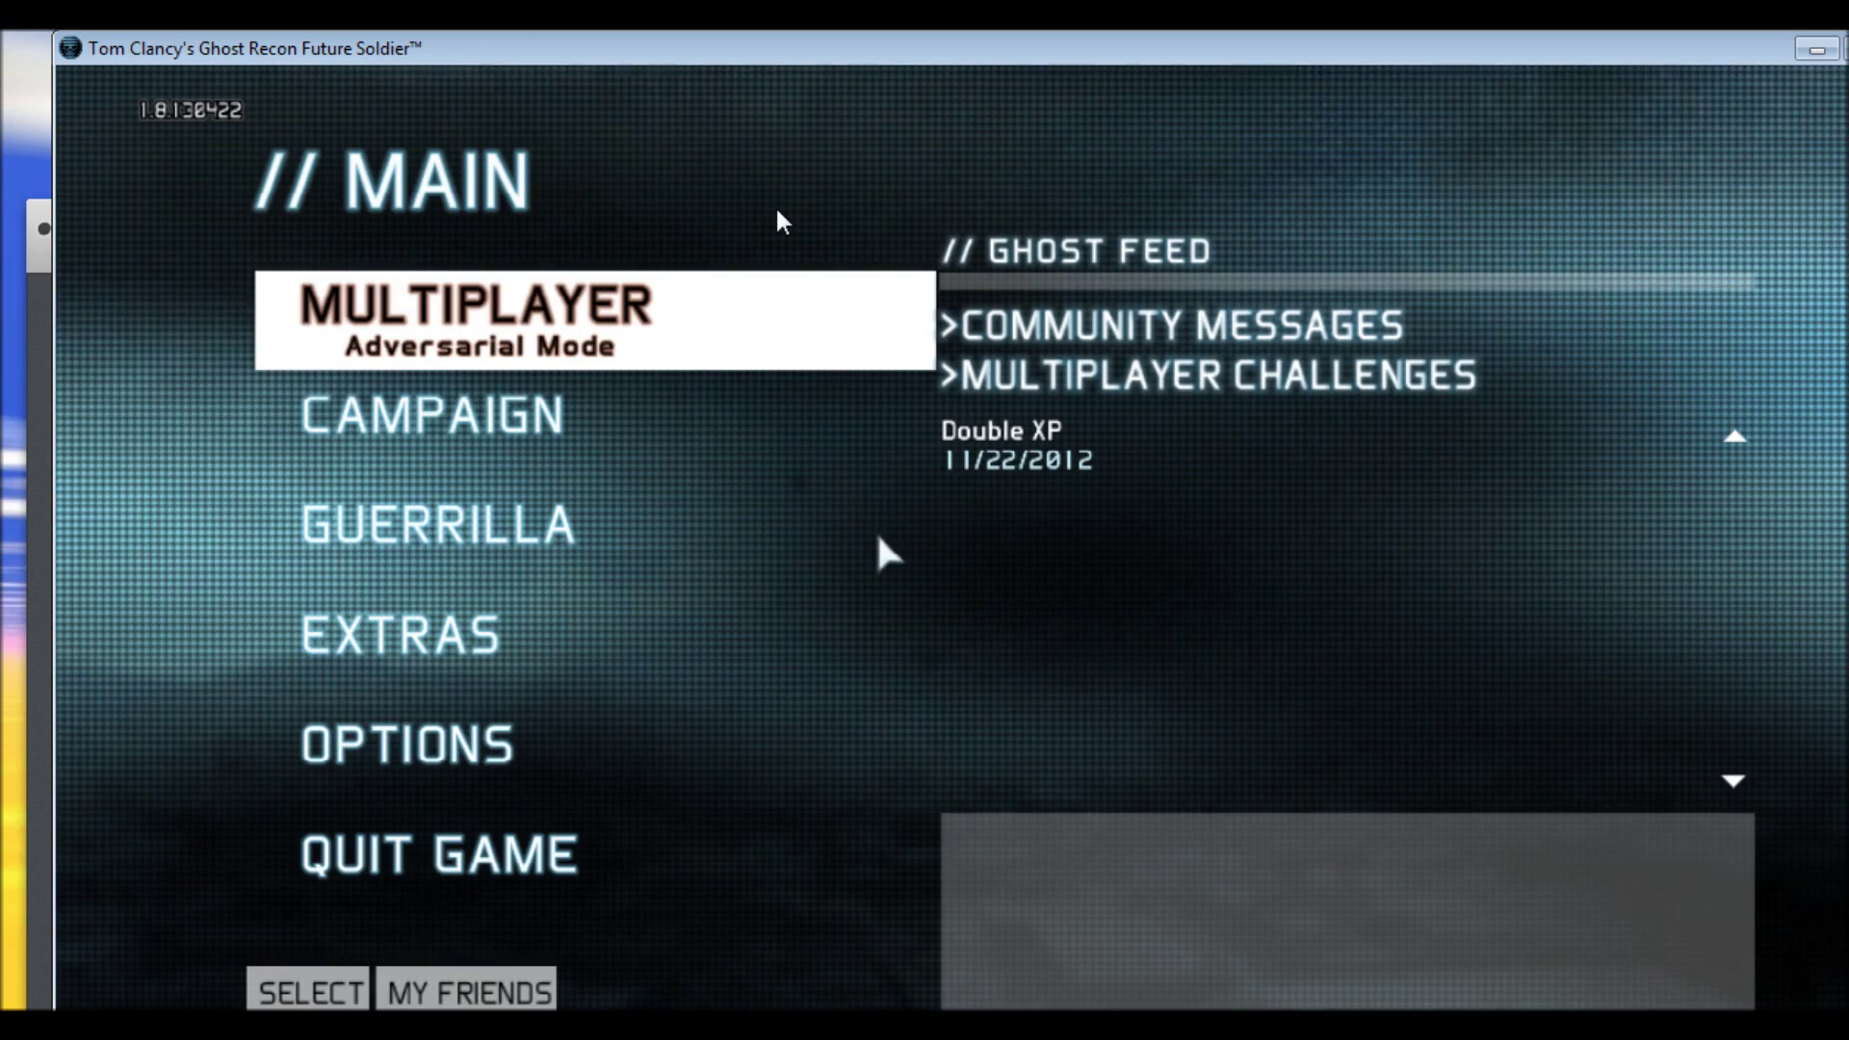
- From the game's title screen, go to Options > Graphics Options, which shows 1280x720
left_click(567, 38)
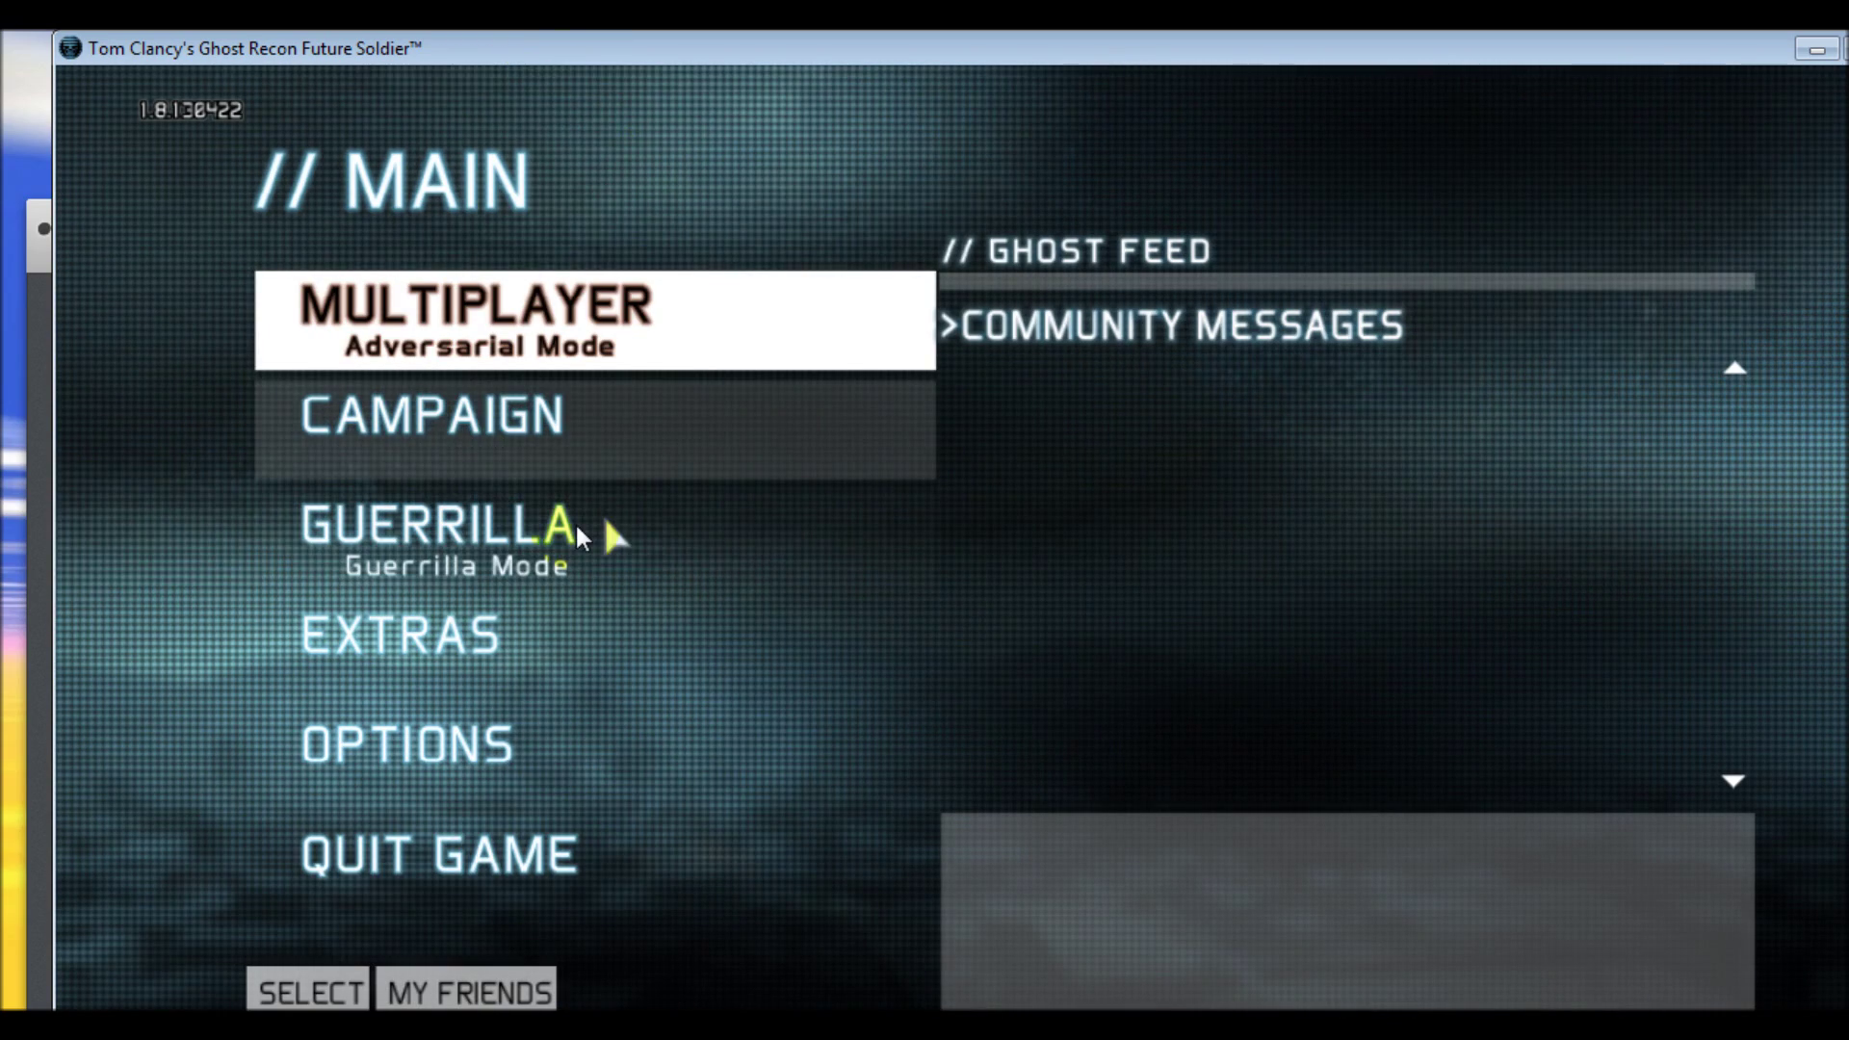
left_click(474, 756)
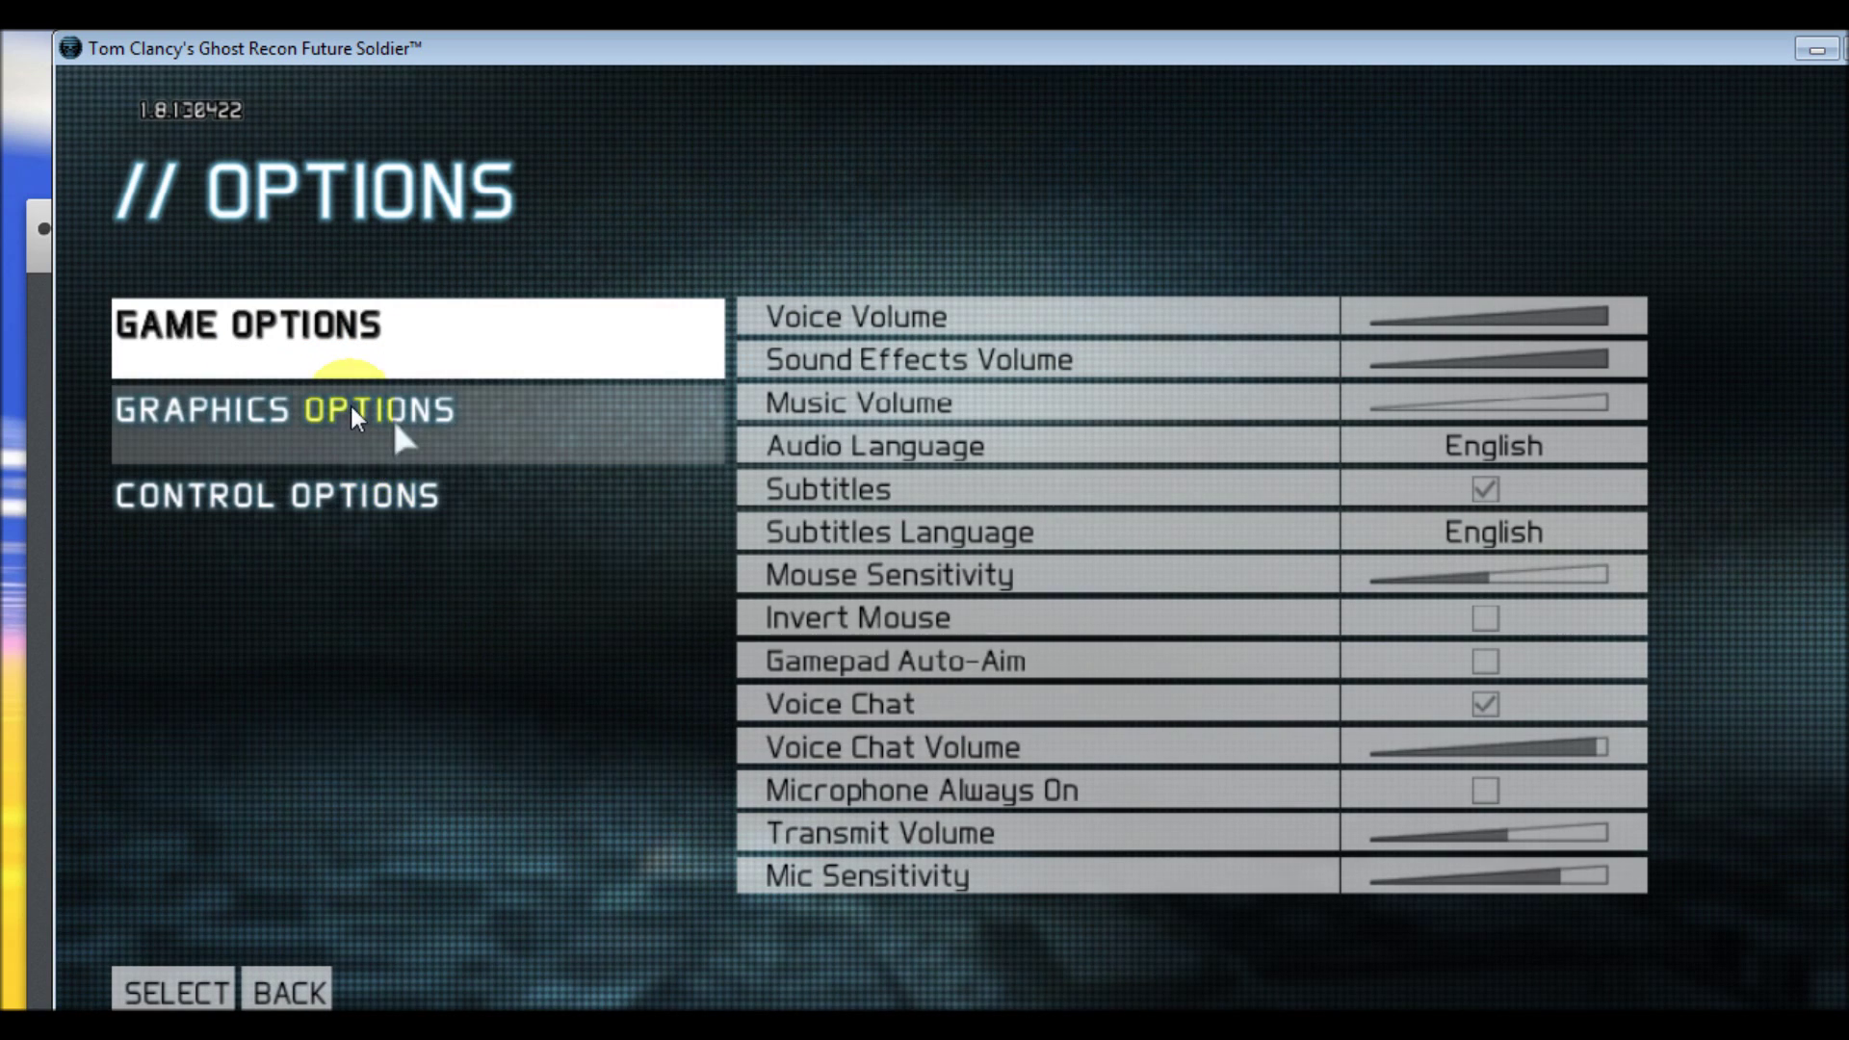
left_click(381, 411)
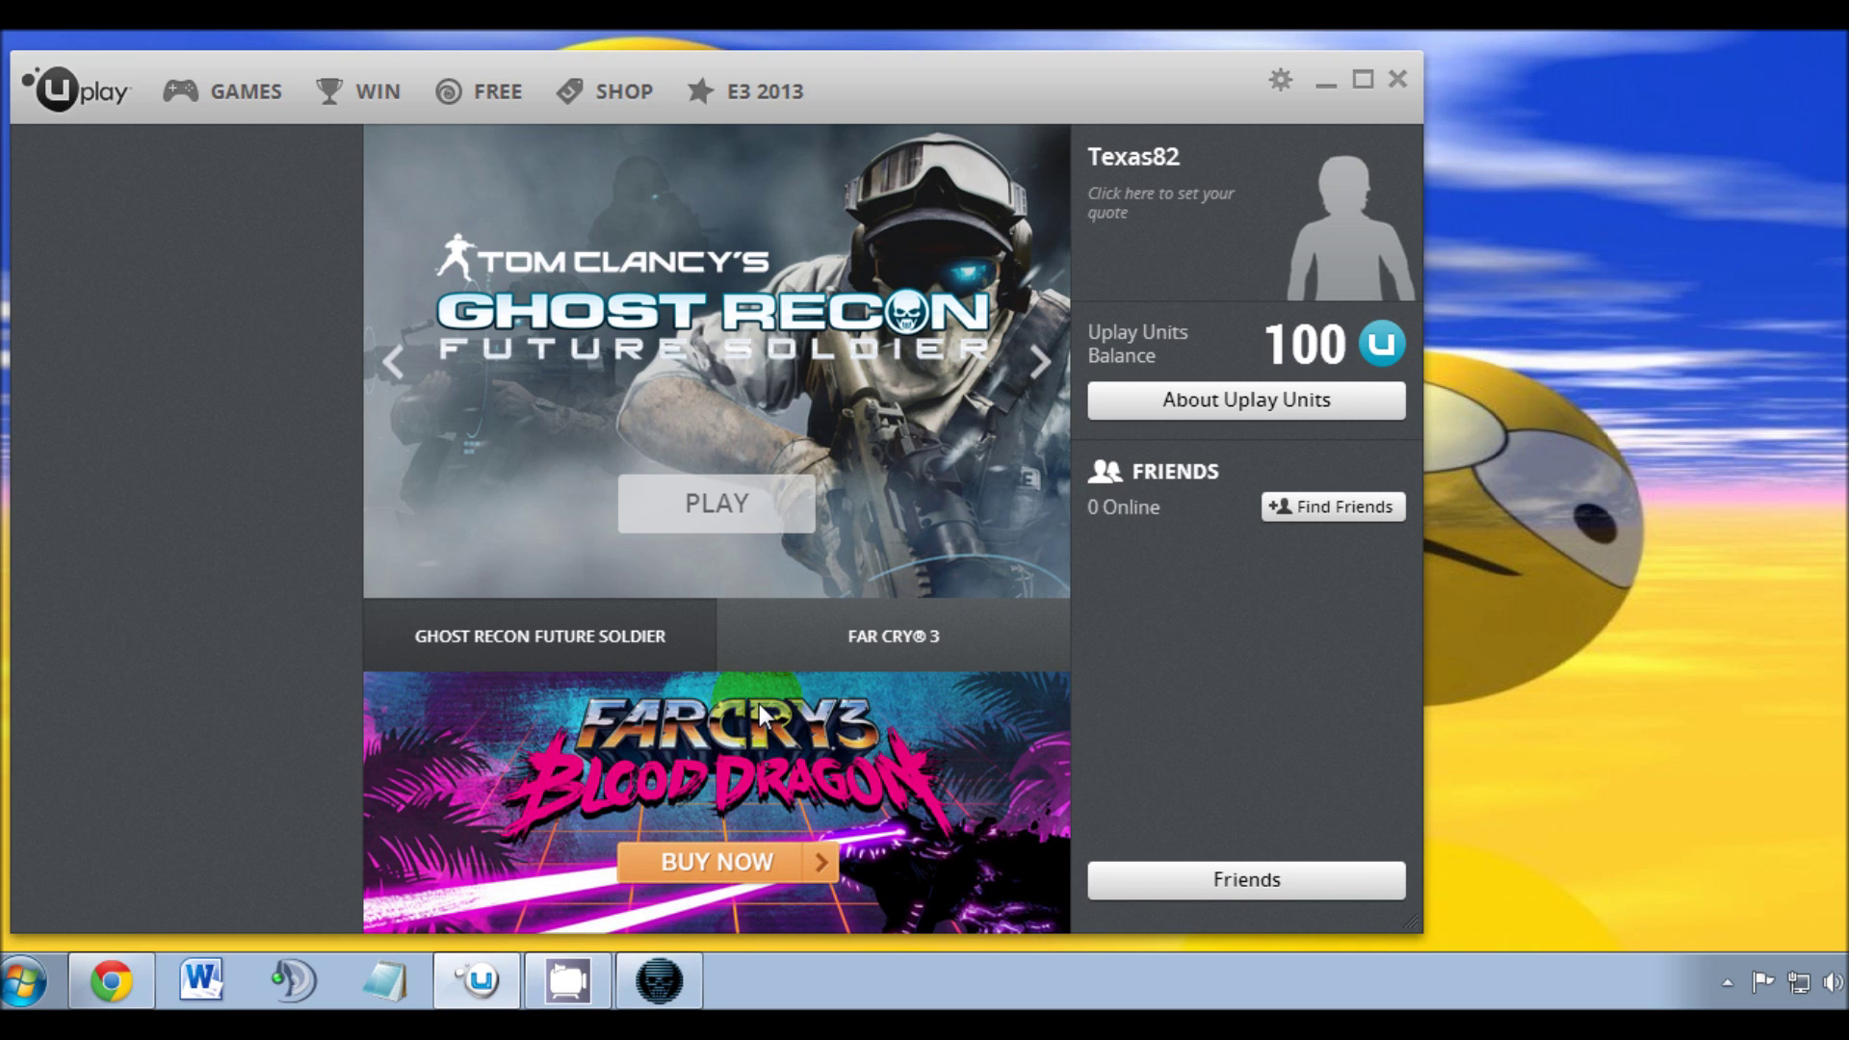
left_click(556, 535)
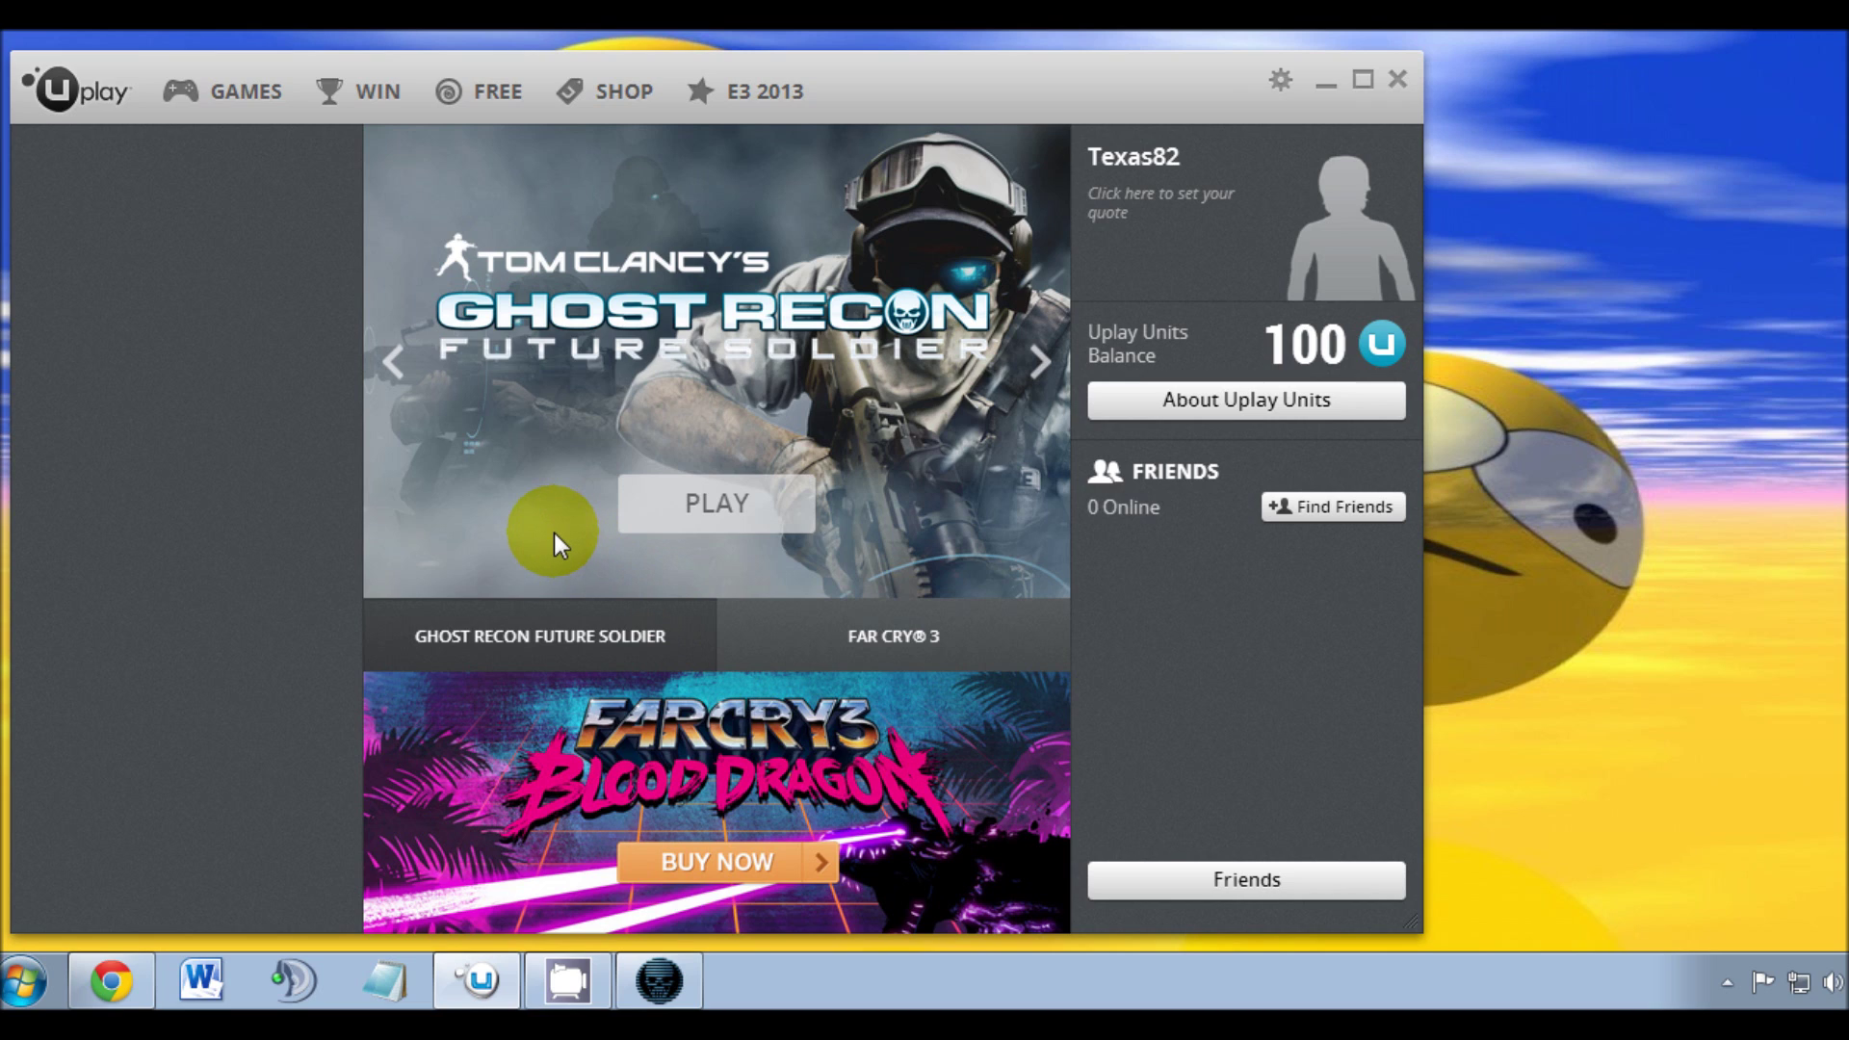